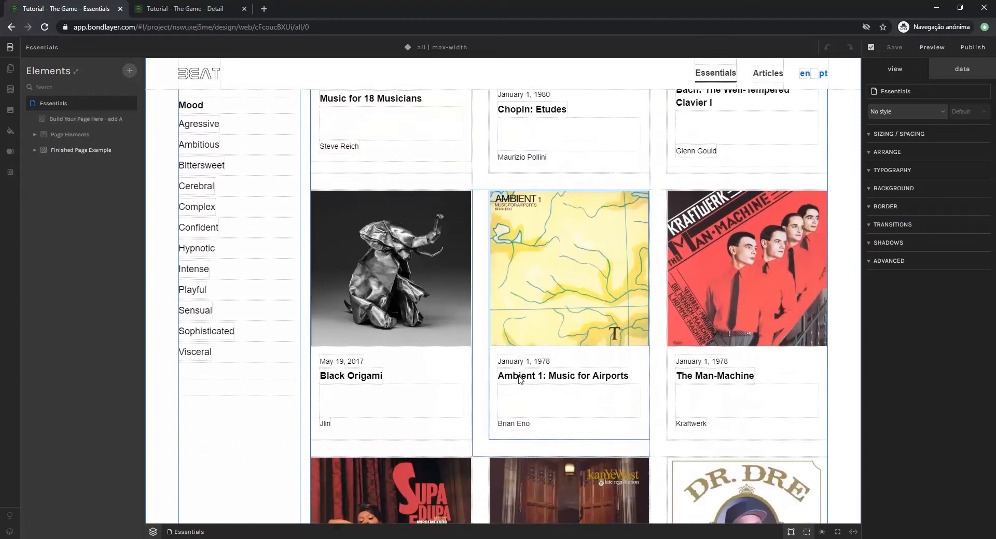
Examine the finished Essentials page example, from the hero image and filters through the album grid to the footer.
scroll(517, 380, up, 5)
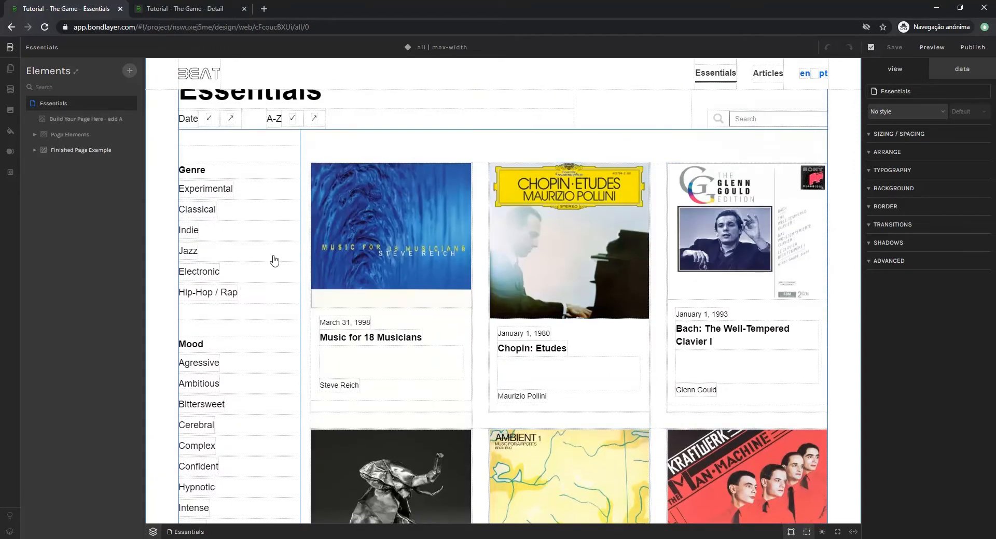
scroll(229, 411, down, 1)
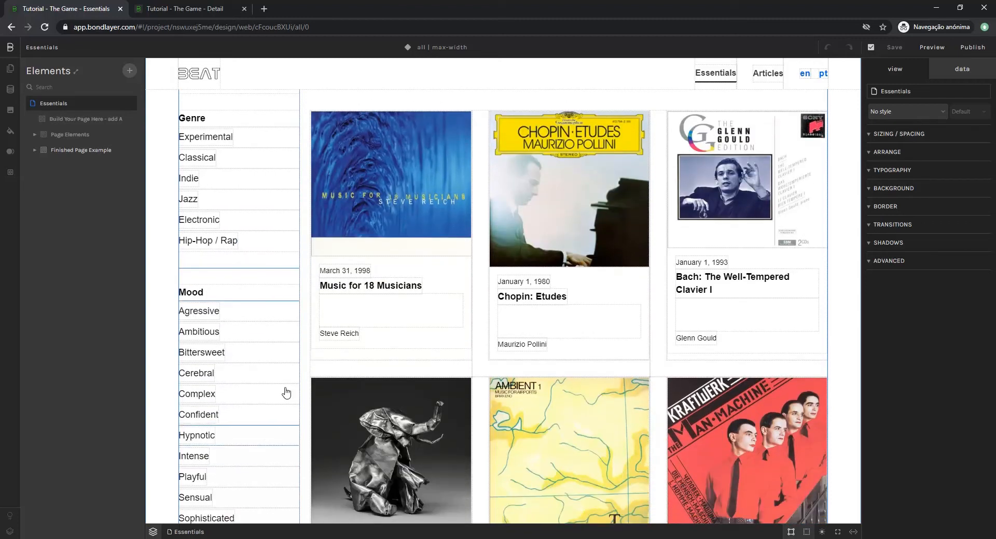
scroll(617, 374, up, 4)
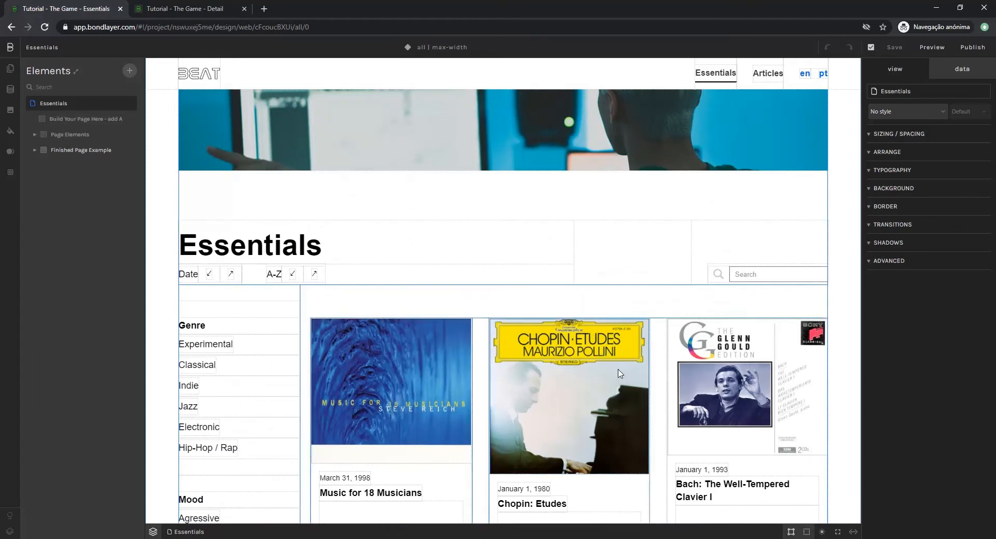
scroll(571, 394, down, 12)
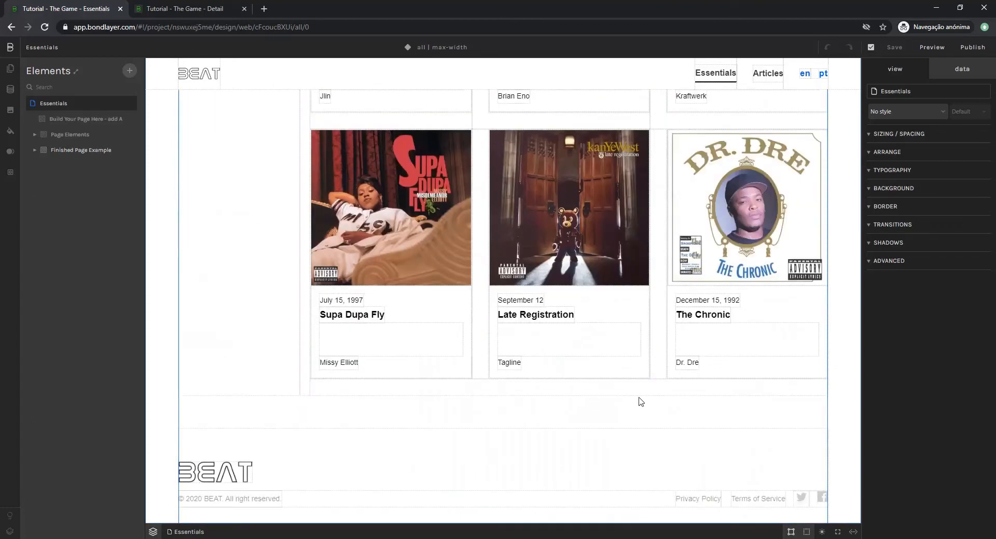
scroll(616, 387, up, 12)
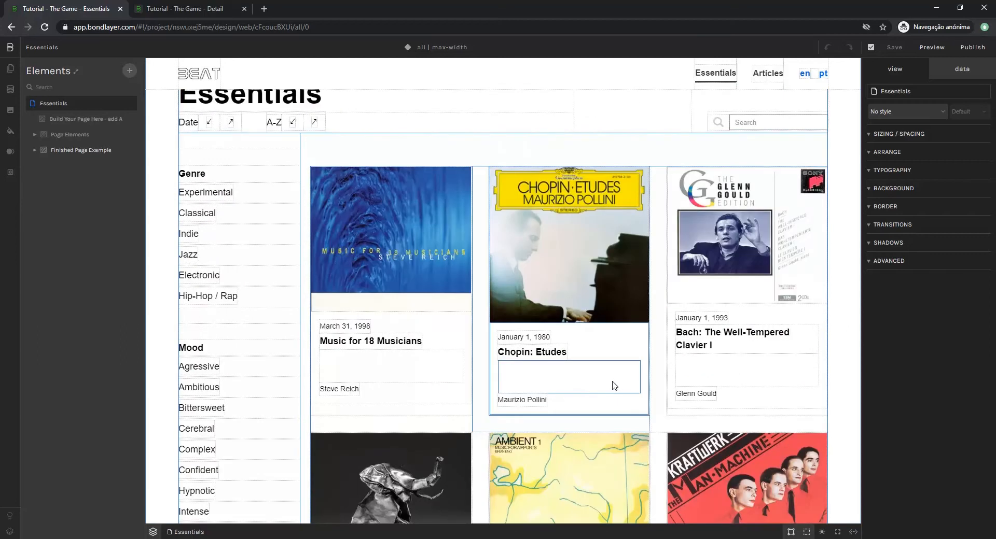
scroll(614, 386, up, 2)
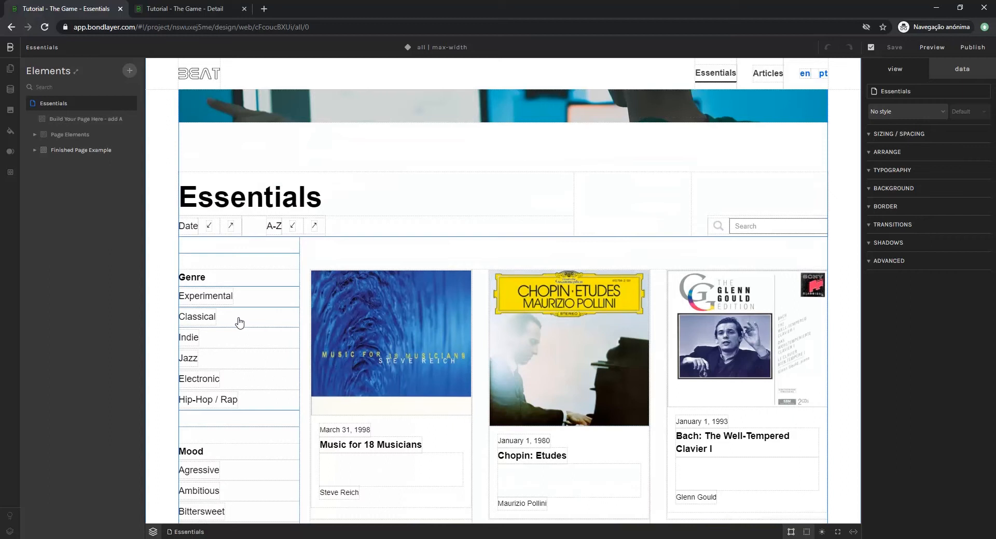
scroll(572, 334, up, 2)
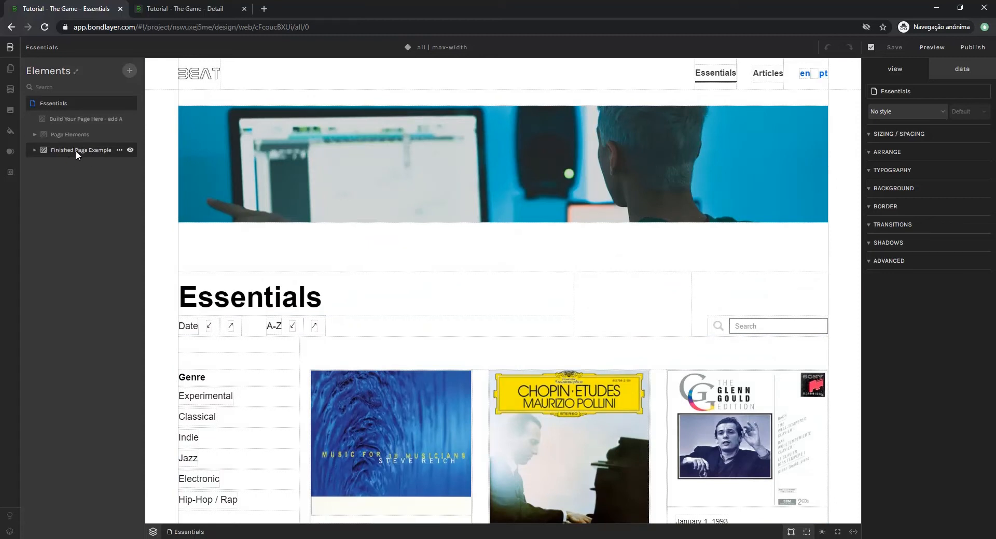
Hide the Finished Page Example section, show the Build Your Page Here section, and widen the element tree.
click(130, 150)
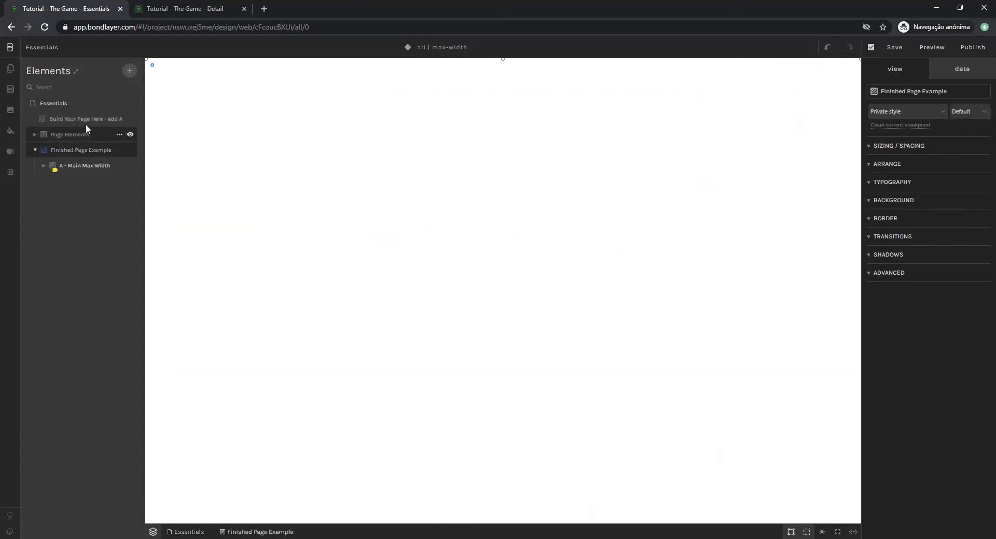
click(35, 150)
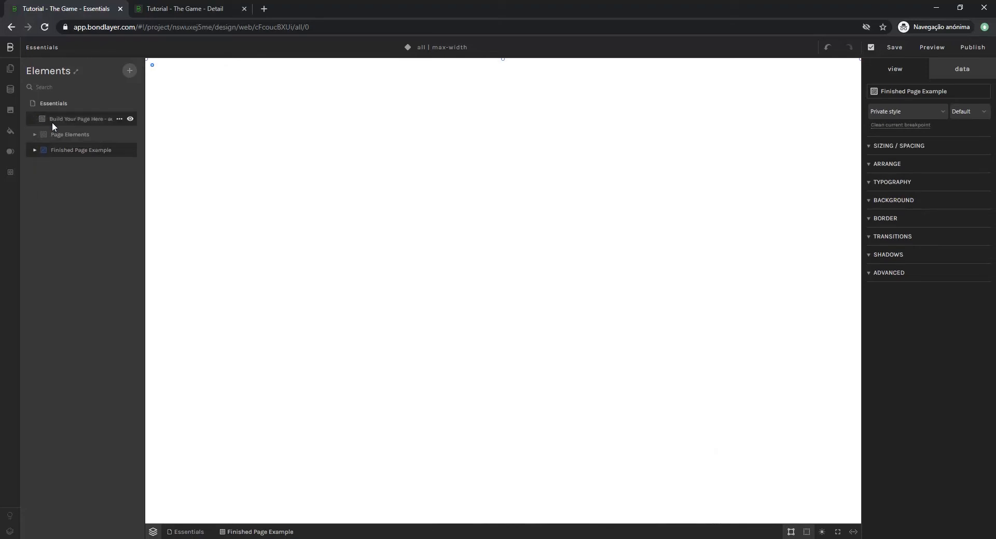
click(129, 120)
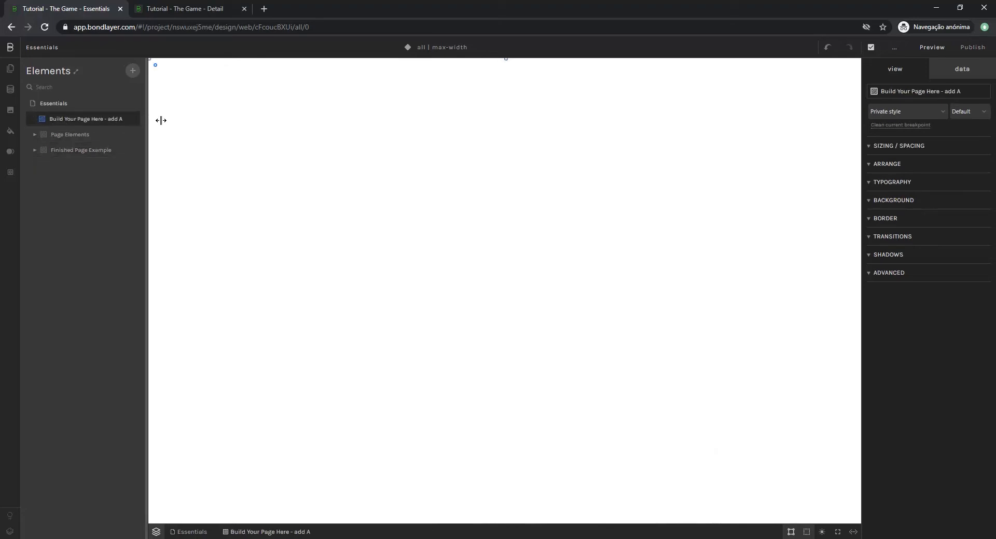
drag(161, 120, 218, 121)
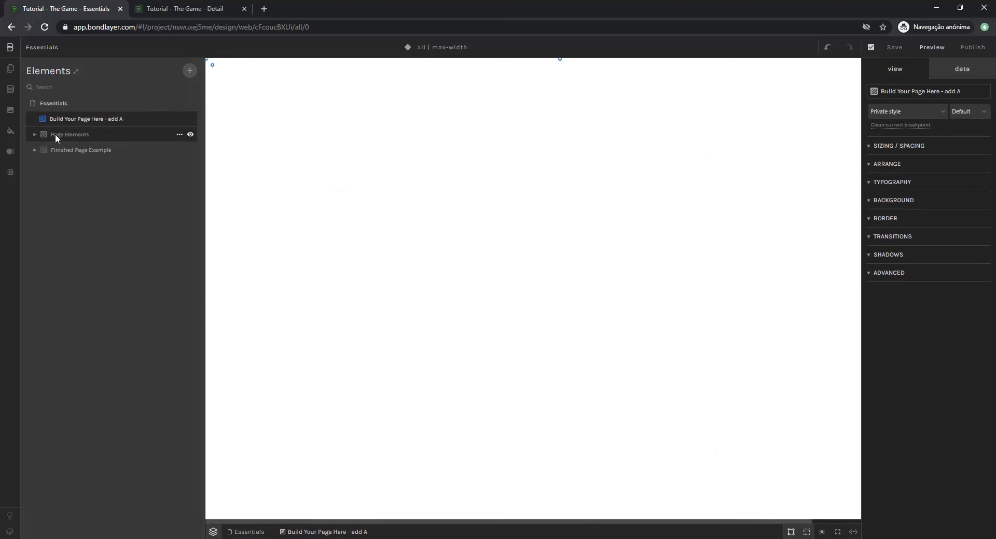
Move A - Main Max Width from Page Elements into Build Your Page Here and expand its nested containers down to the Fixed Box contents.
click(34, 135)
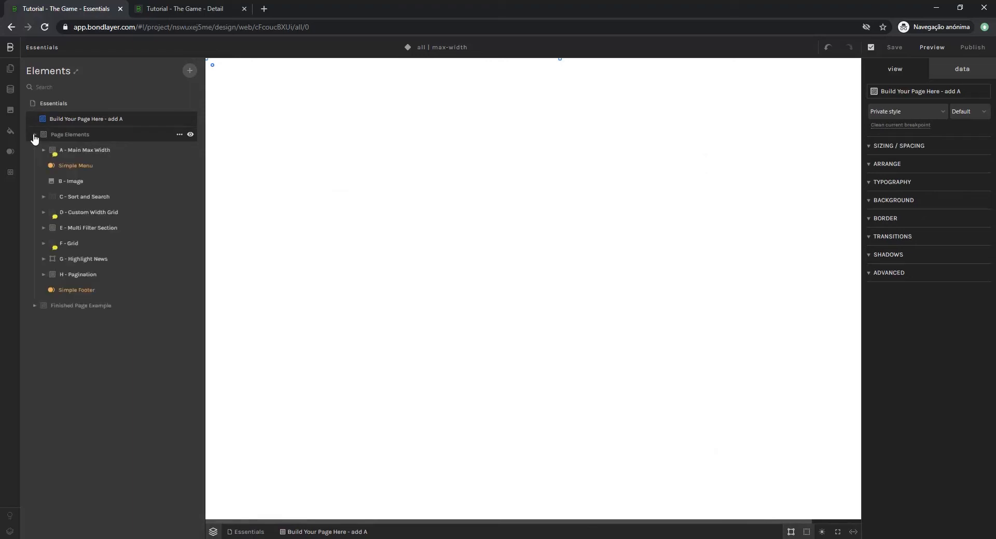
drag(70, 147, 82, 125)
click(43, 135)
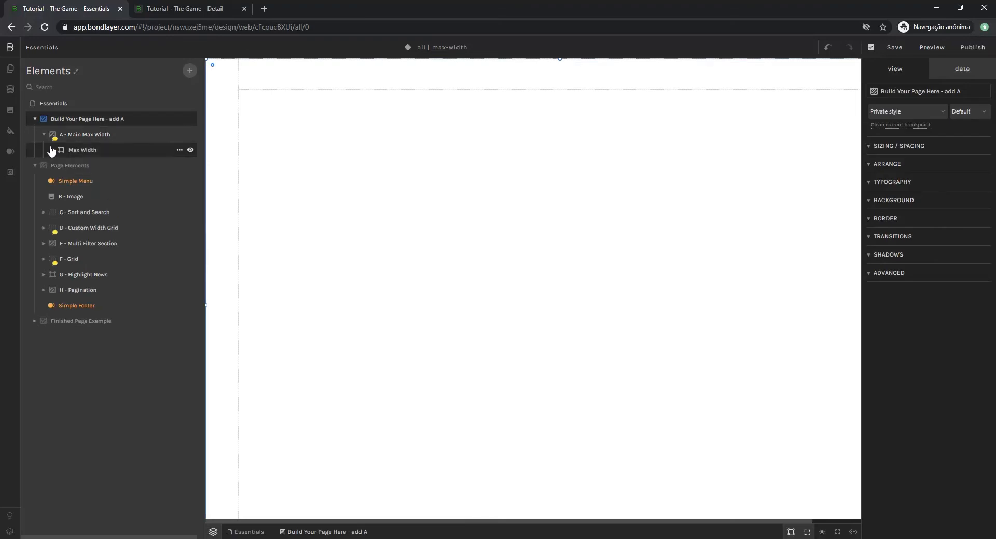
click(53, 150)
click(61, 165)
click(70, 181)
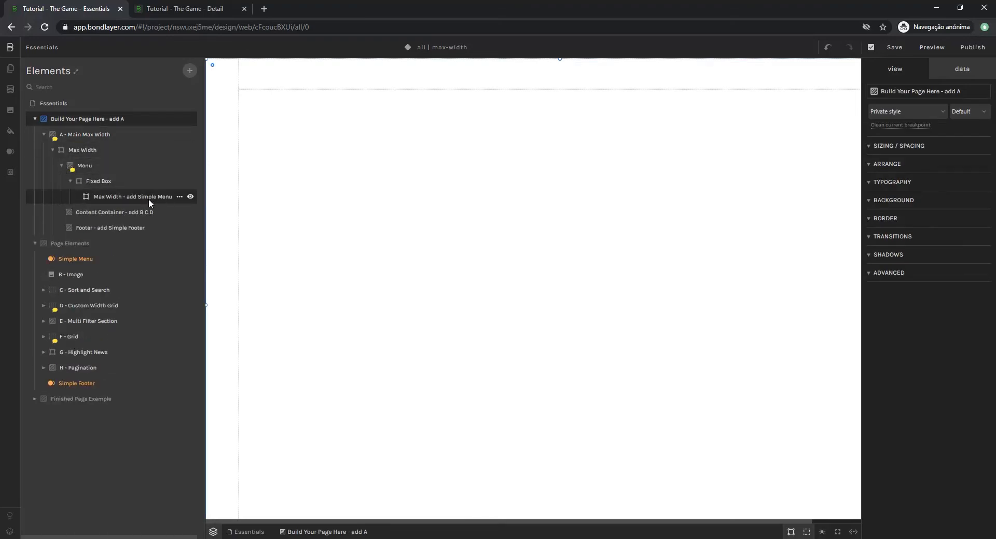
Move Simple Menu into the menu's Max Width box, and B - Image, C - Sort and Search and D - Custom Width Grid into the Content Container.
drag(103, 258, 140, 197)
drag(104, 274, 135, 224)
click(70, 274)
click(78, 290)
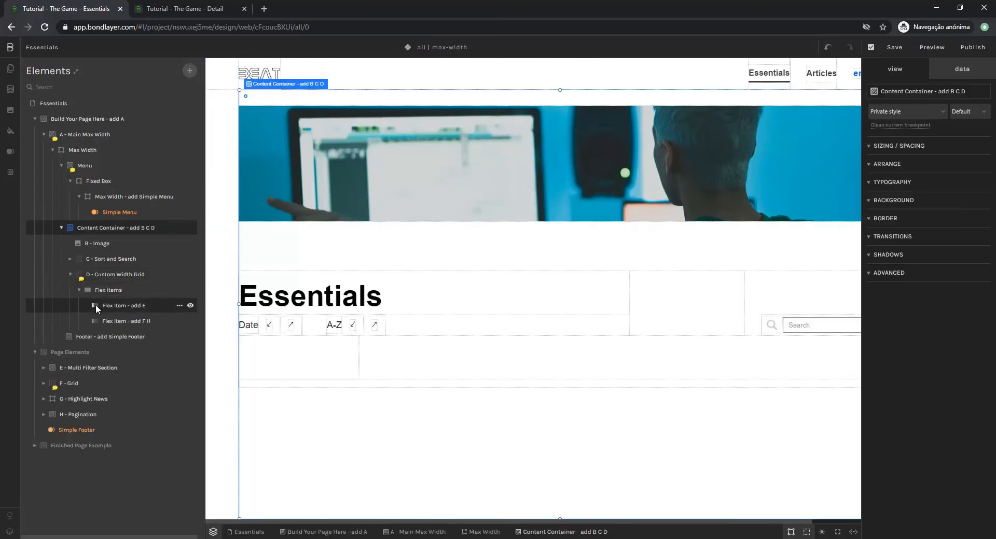
Move E - Multi Filter Section and F - Grid into their matching flex items, and G - Highlight News into the grid's own flex item.
drag(92, 367, 135, 311)
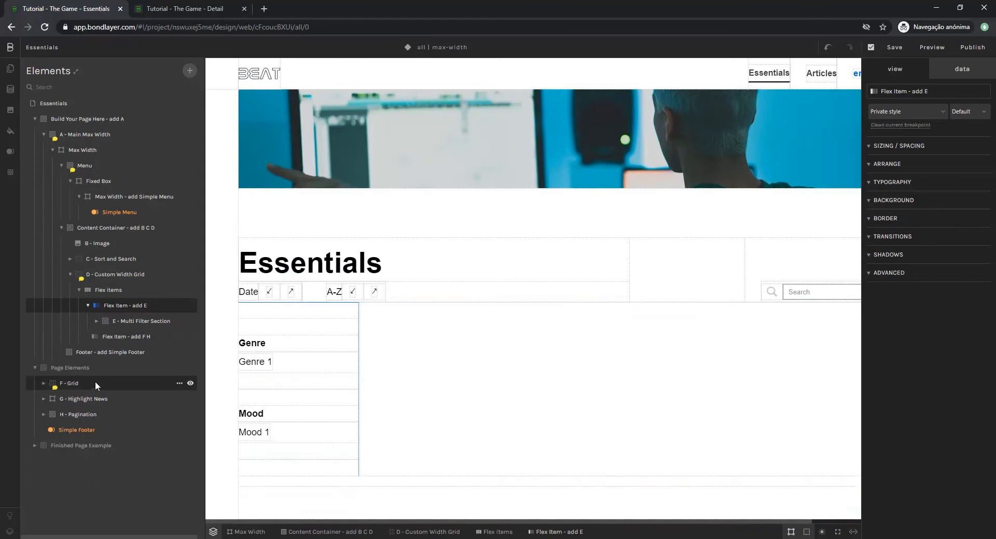
drag(95, 381, 130, 338)
click(97, 352)
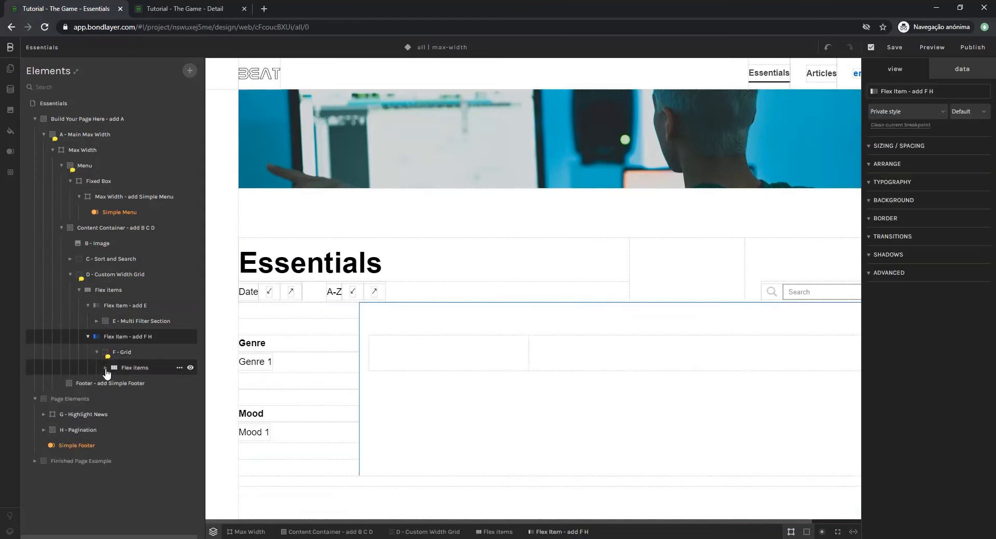
drag(86, 430, 140, 385)
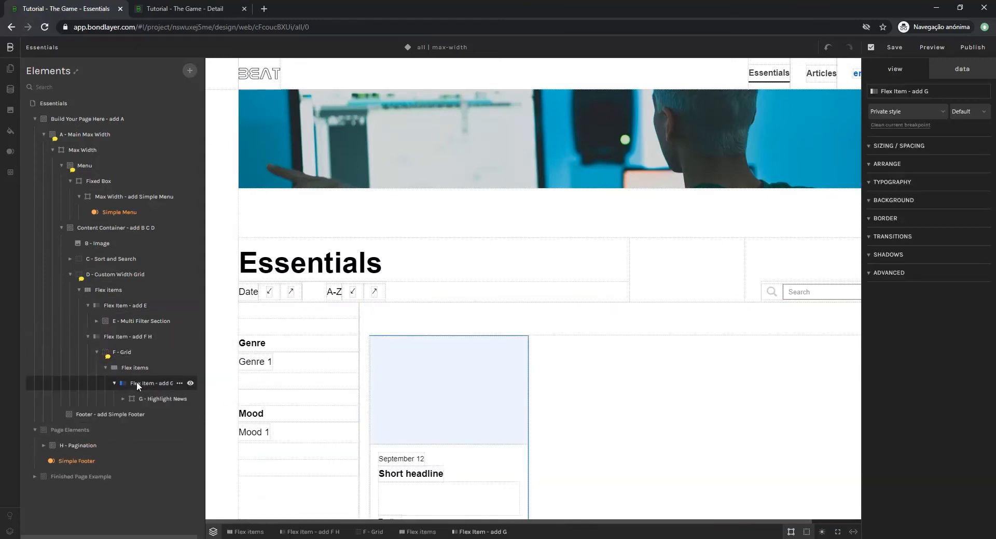
Move H - Pagination into the flex item that holds F - Grid, and Simple Footer into the Footer container.
drag(86, 444, 127, 337)
click(83, 461)
drag(83, 461, 126, 432)
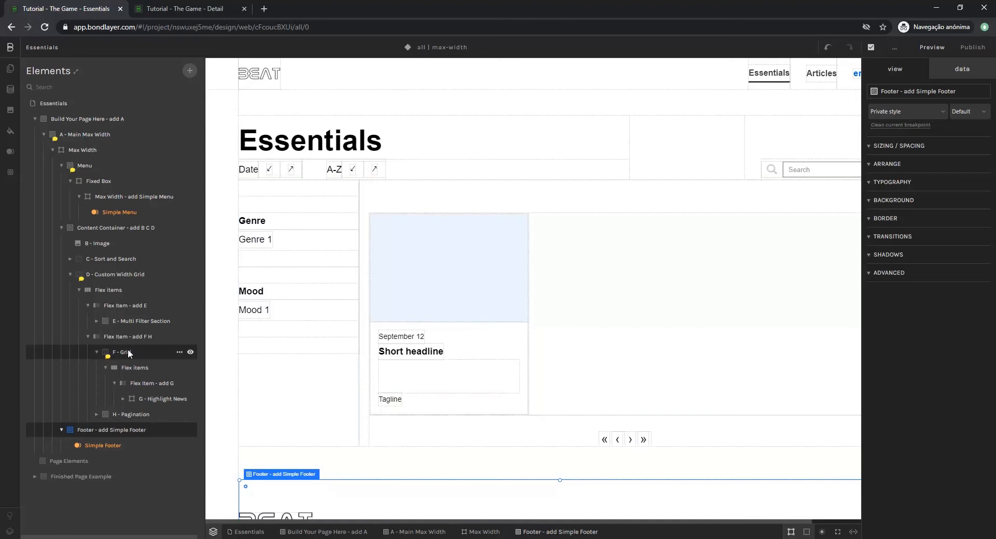
Look through the entries of the Releases collection in the content manager, and return to the Essentials page design.
key(ctrl+Tab)
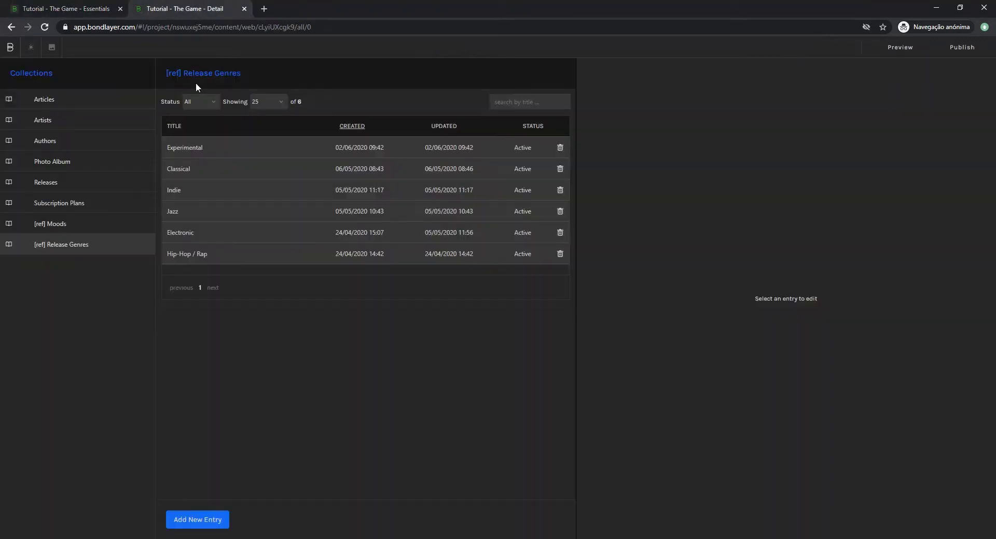
click(46, 182)
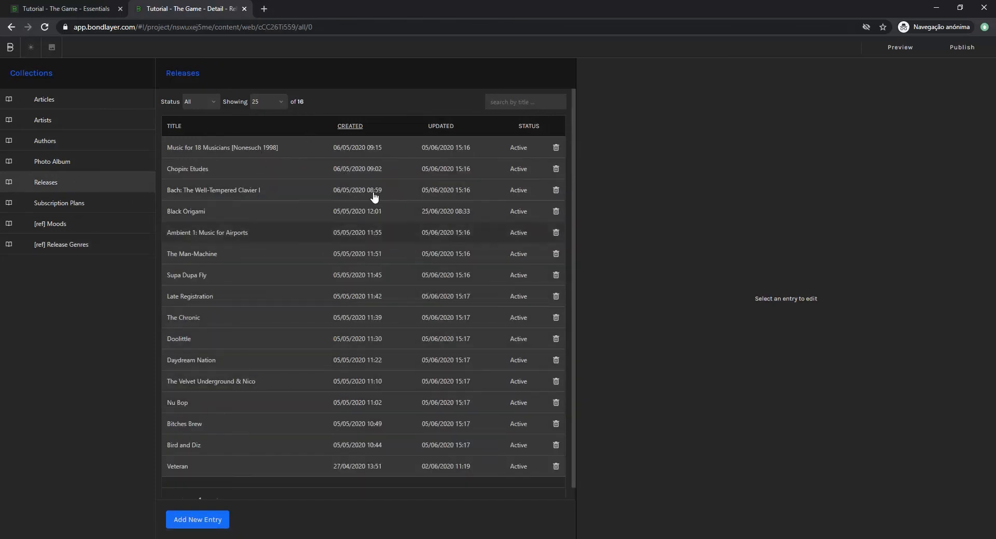
click(78, 9)
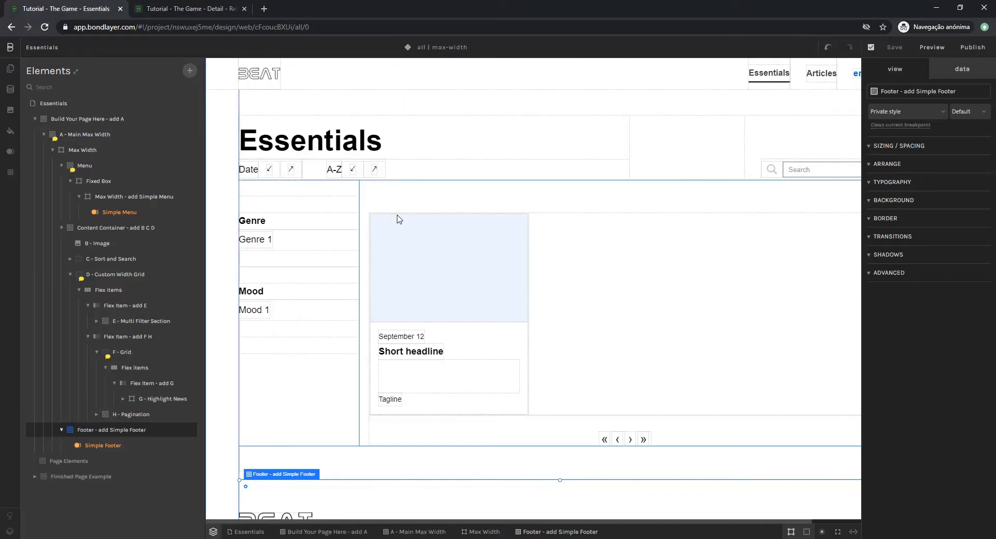
Enable dynamic data on F - Grid and set its collection to Releases.
click(440, 291)
click(122, 353)
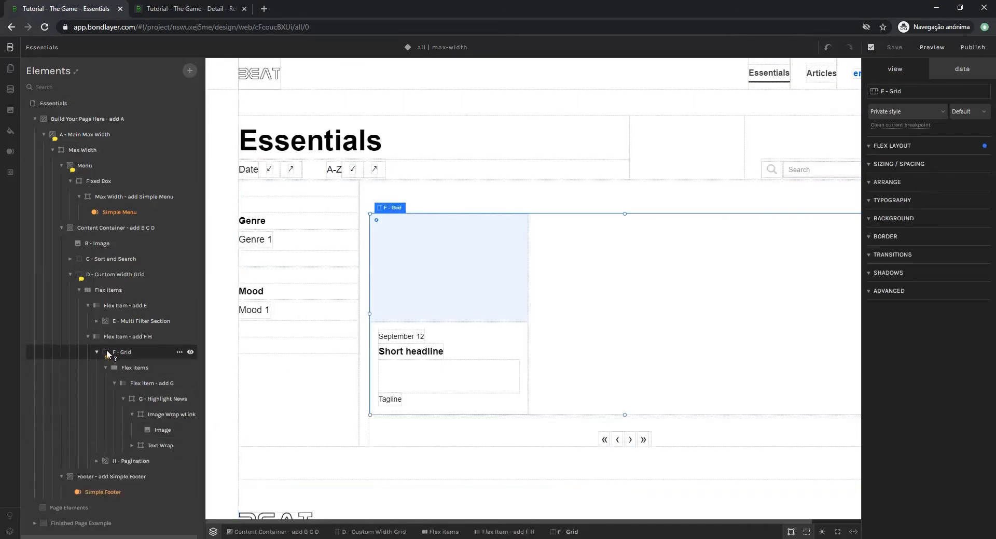
click(972, 74)
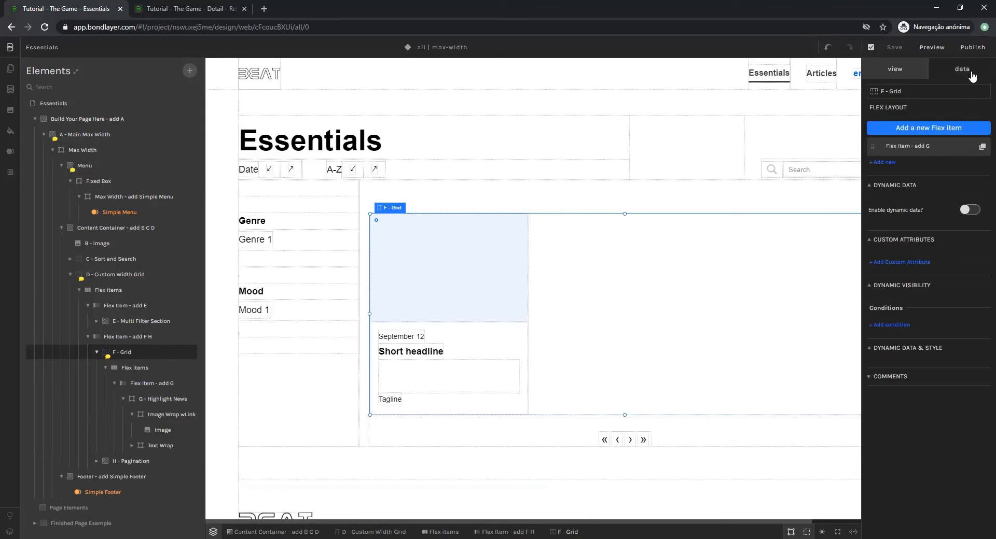
click(967, 210)
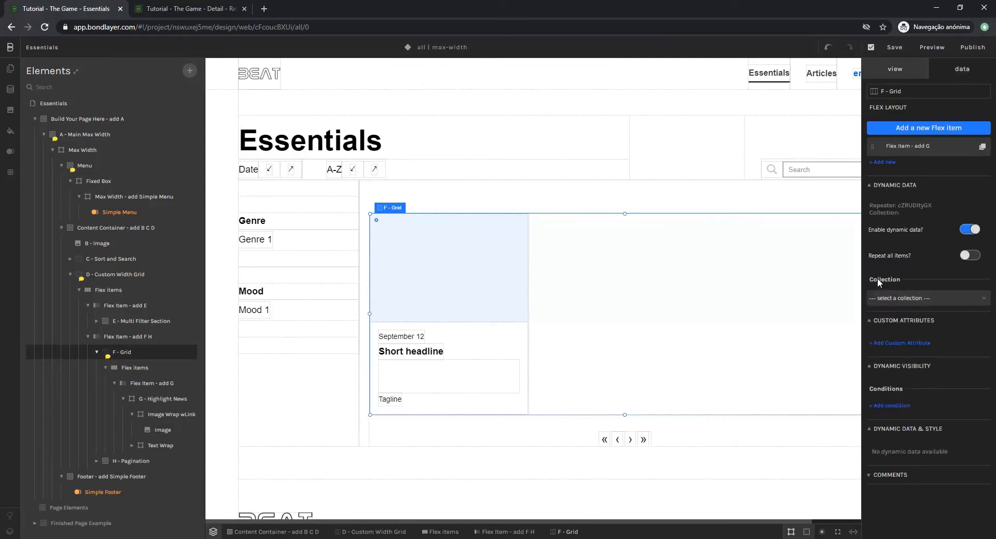
click(899, 298)
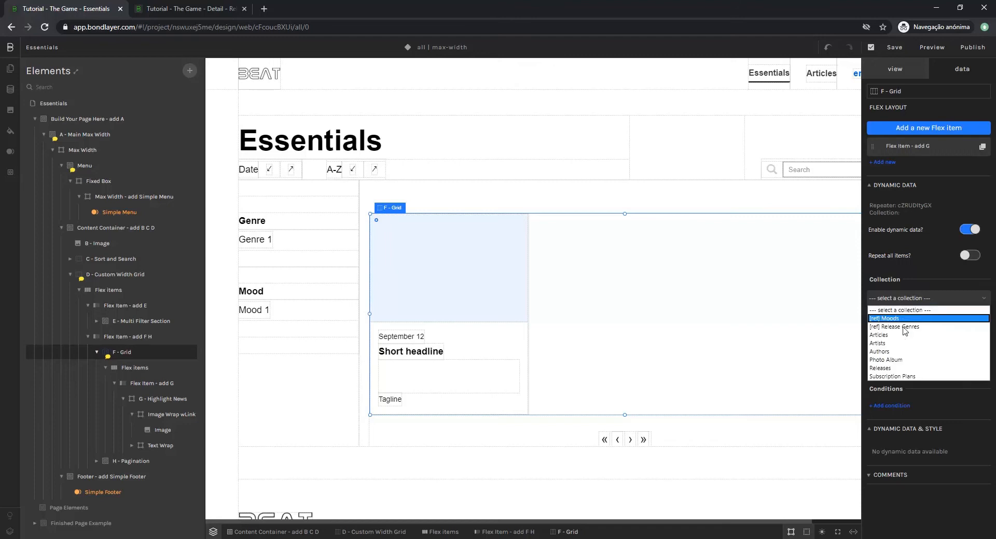
click(892, 368)
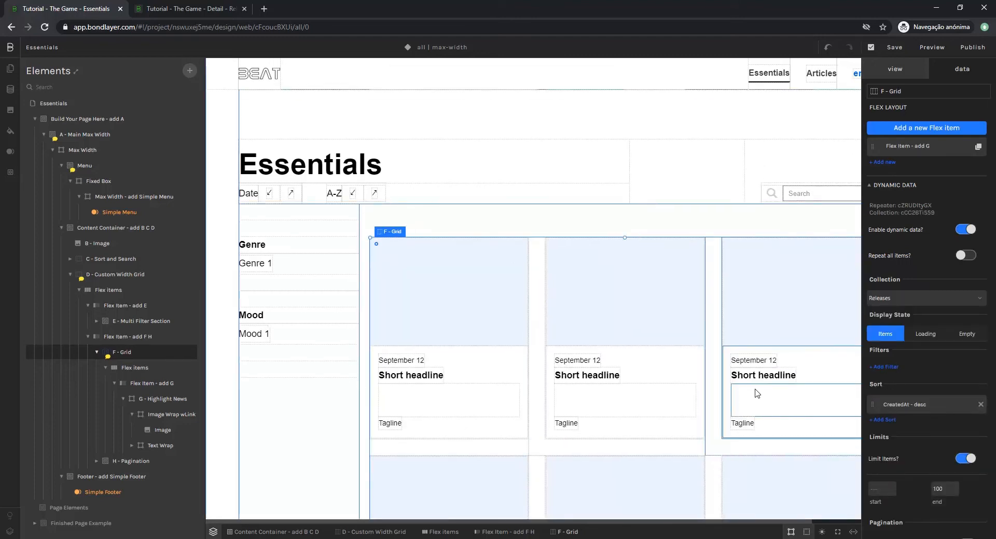
Bind the image in the grid's card to the Cover (image) field of the Releases collection.
scroll(754, 392, down, 2)
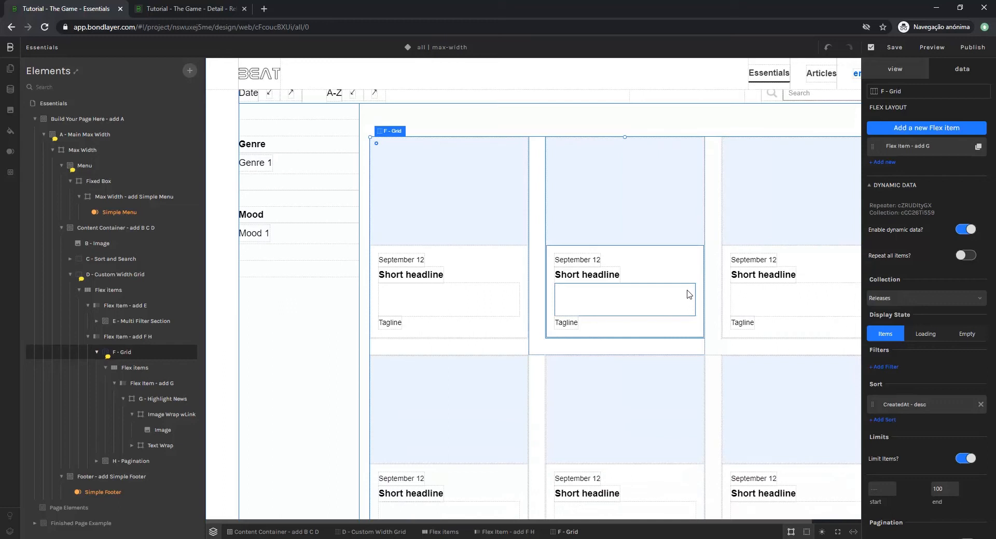
click(440, 213)
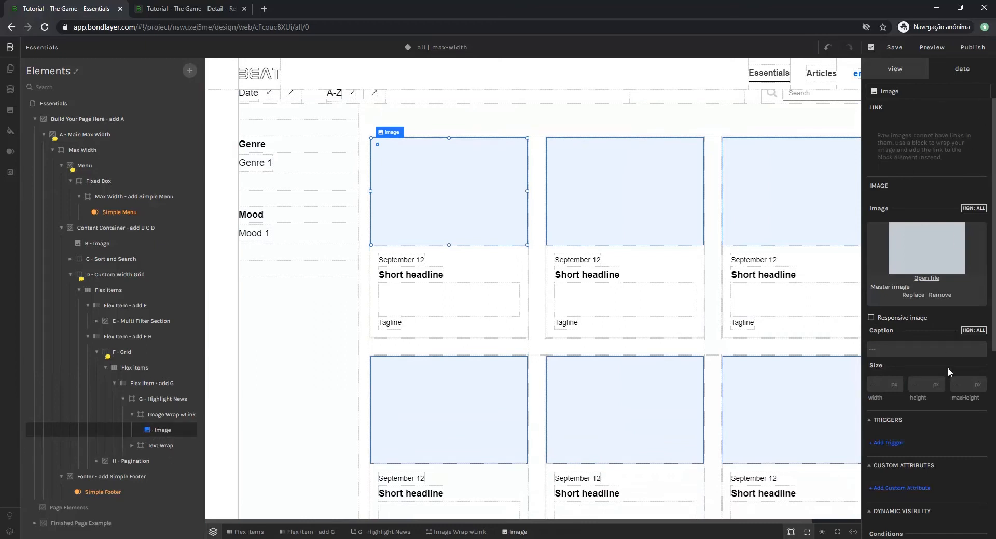
scroll(949, 372, down, 6)
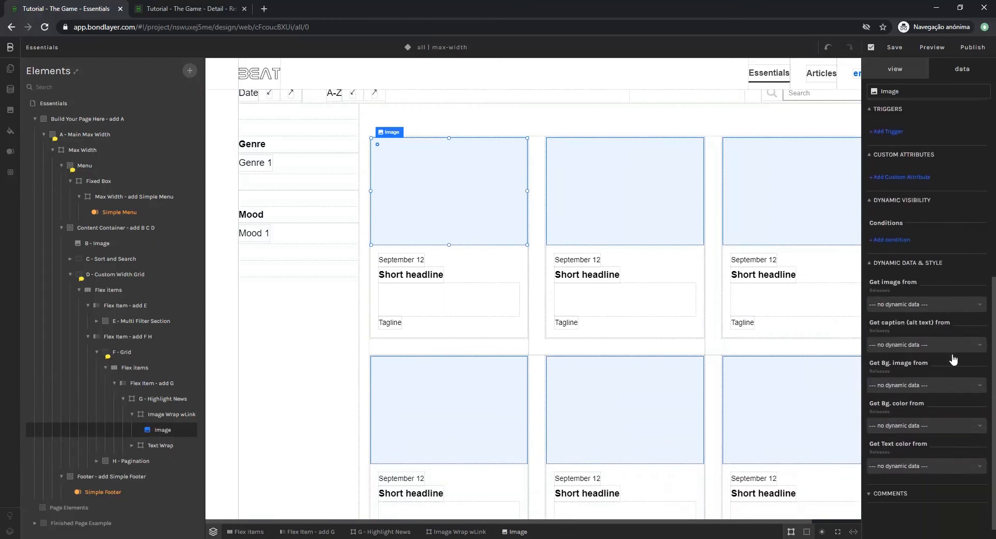
click(935, 306)
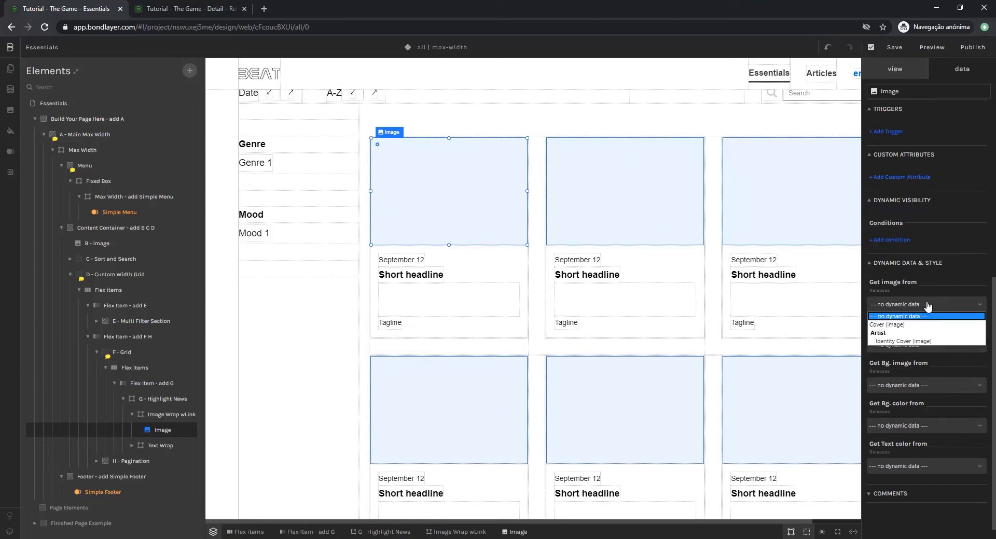
click(895, 325)
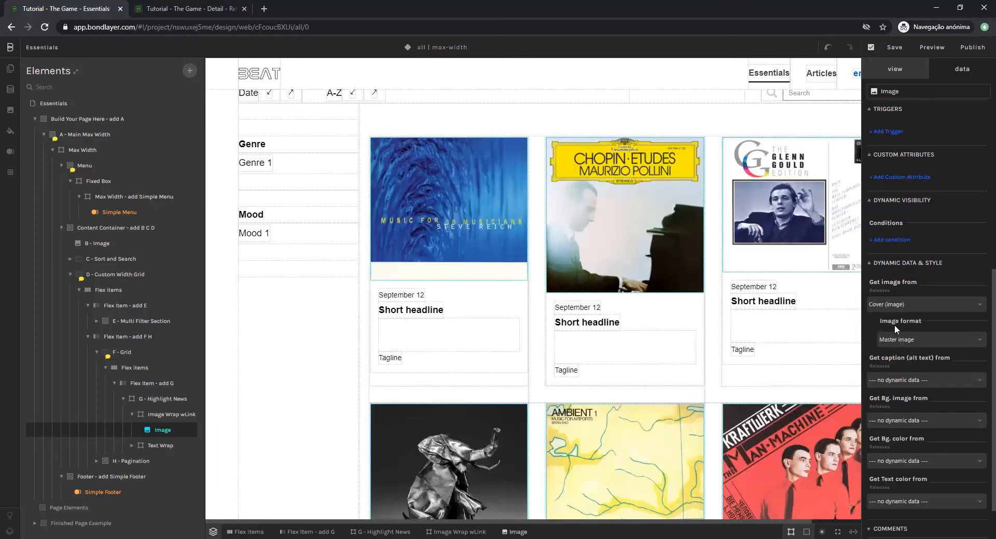
Bind the date text above the card's headline to the Release Date (datetime) field.
click(386, 299)
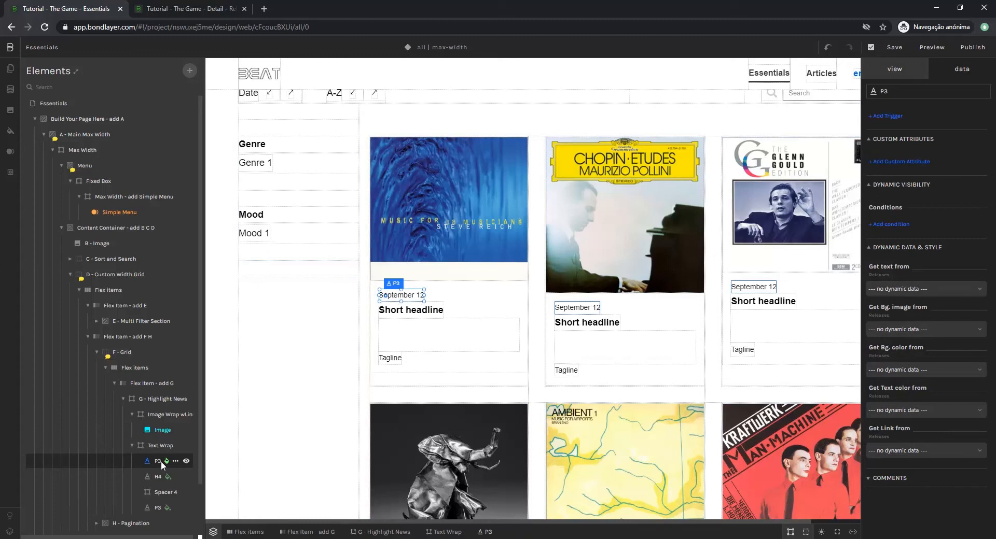
click(899, 292)
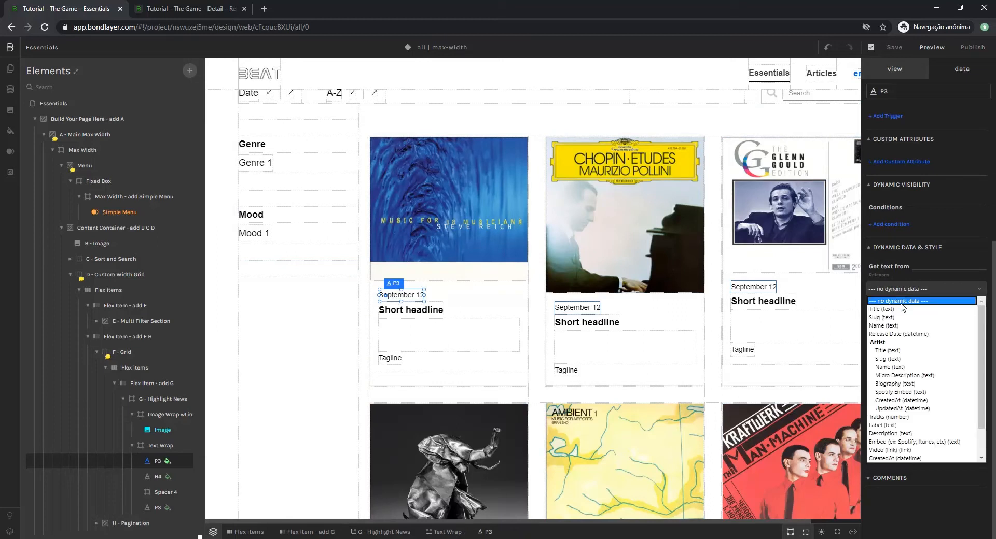
click(877, 335)
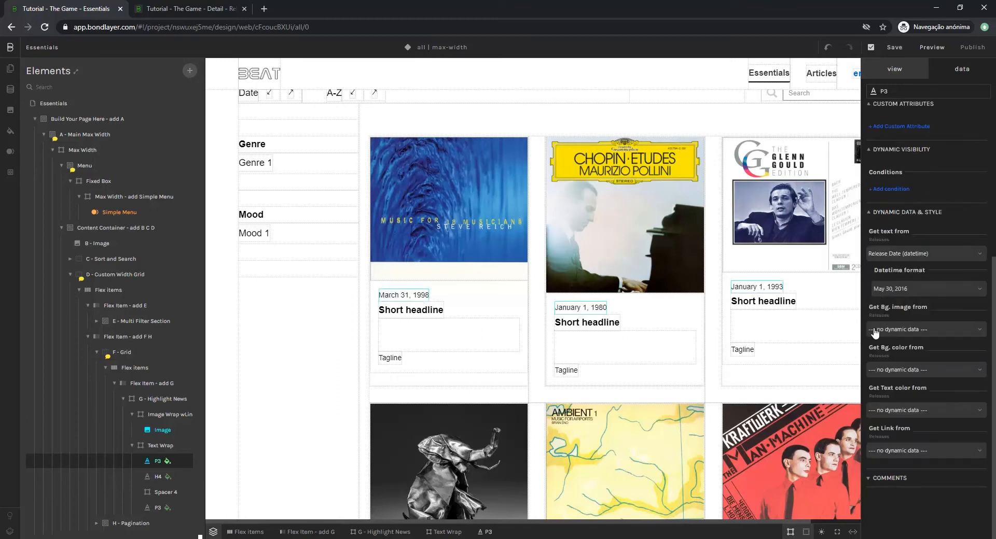
click(903, 290)
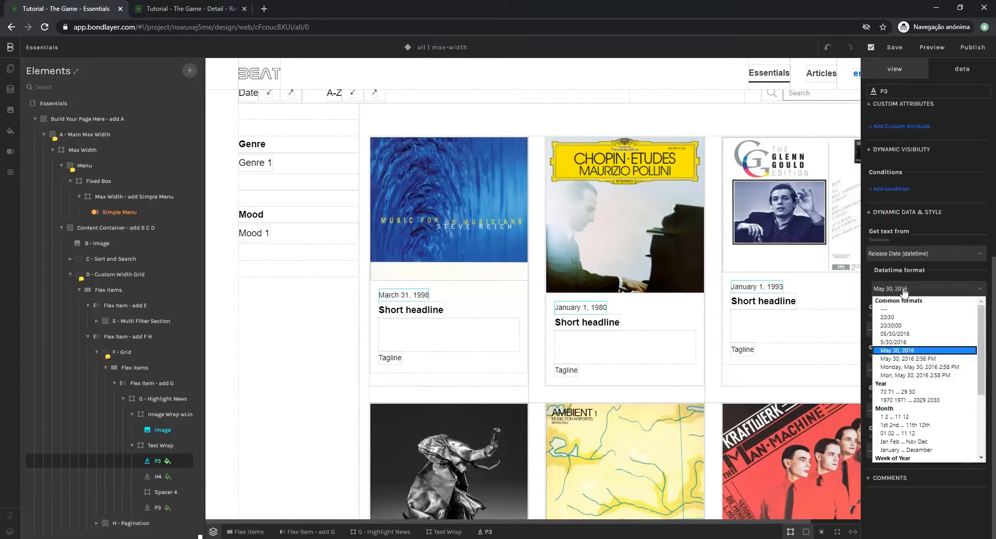
click(903, 290)
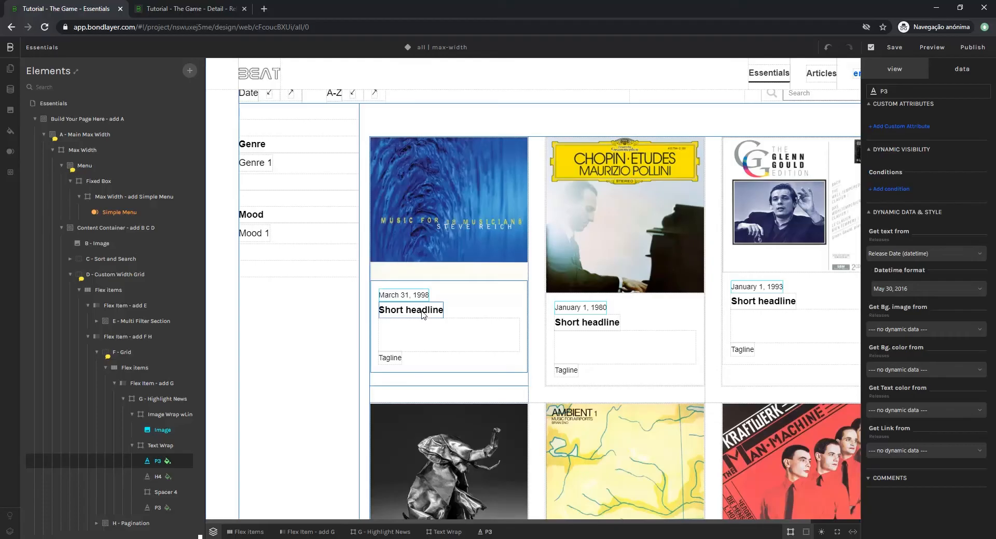
Bind the card's Short headline text (H4) to the Name (text) field of the Releases collection.
click(424, 316)
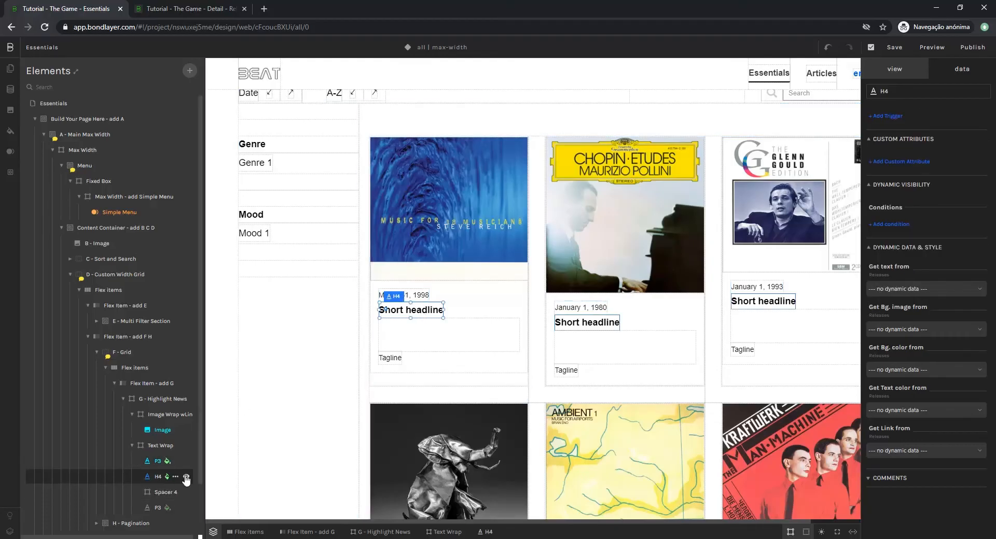
click(887, 288)
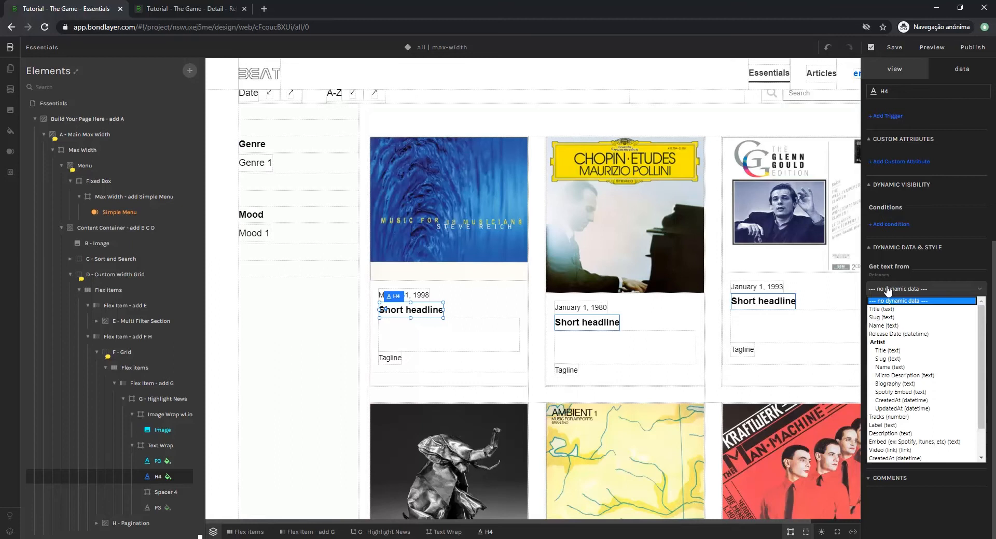
click(895, 327)
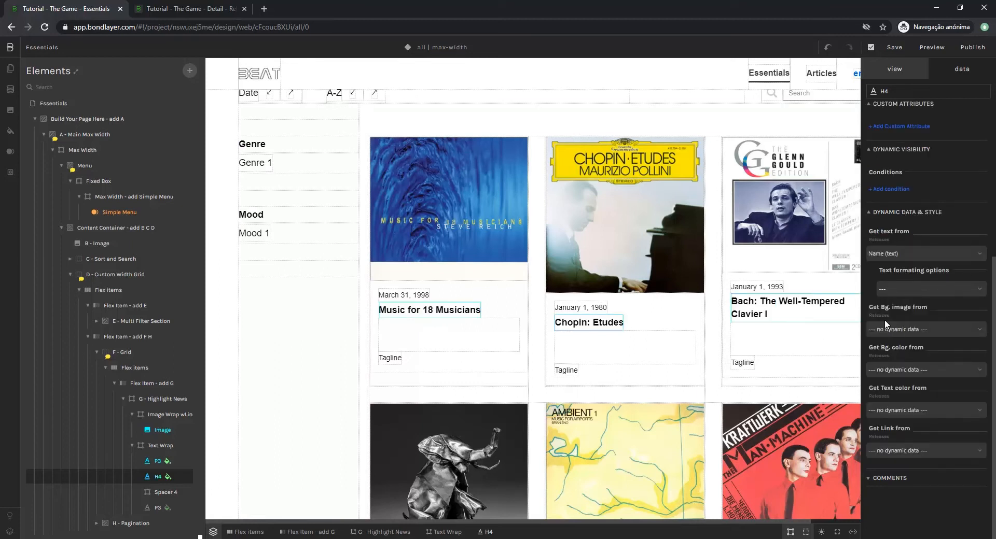
Bind the card's Tagline text (P3) to the Name (text) field of the related Artist.
click(392, 358)
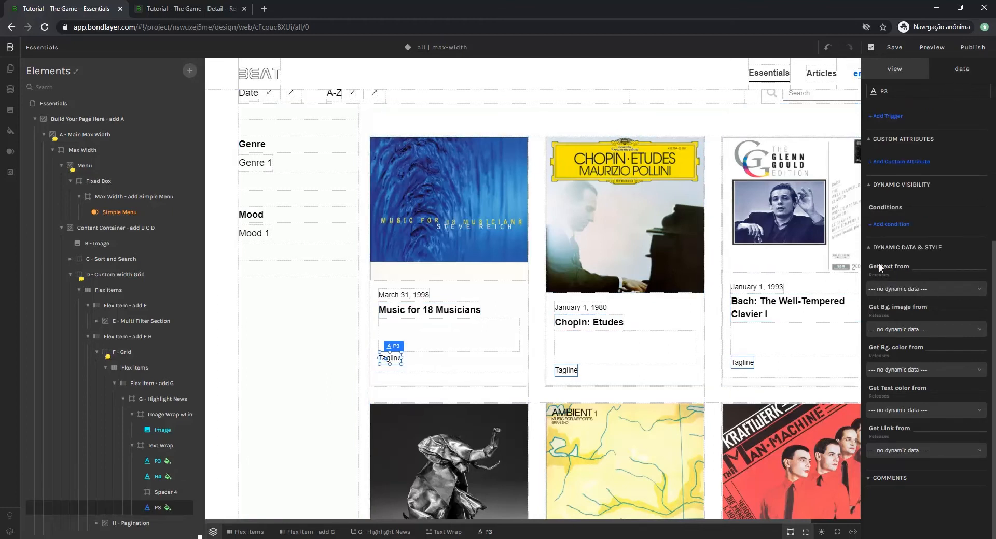
click(892, 291)
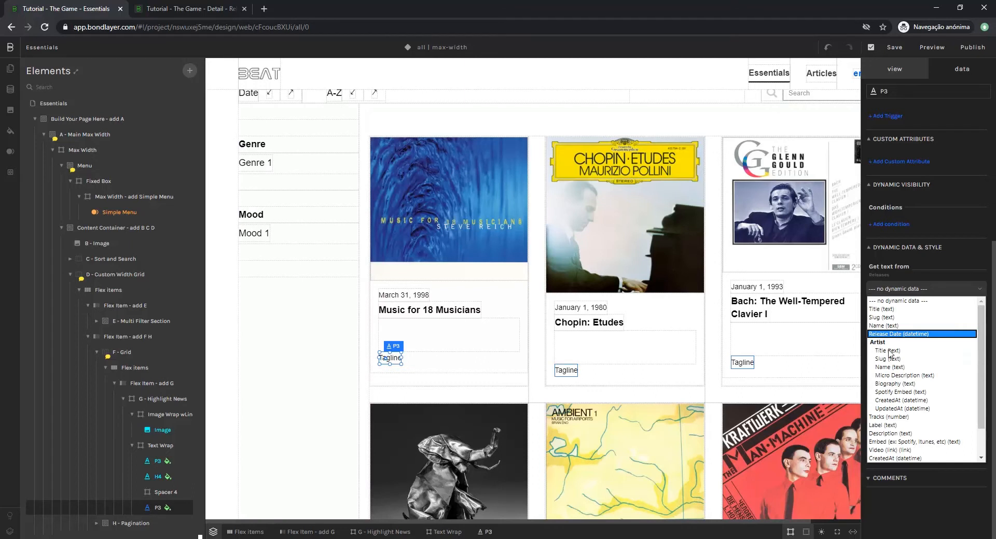
click(893, 368)
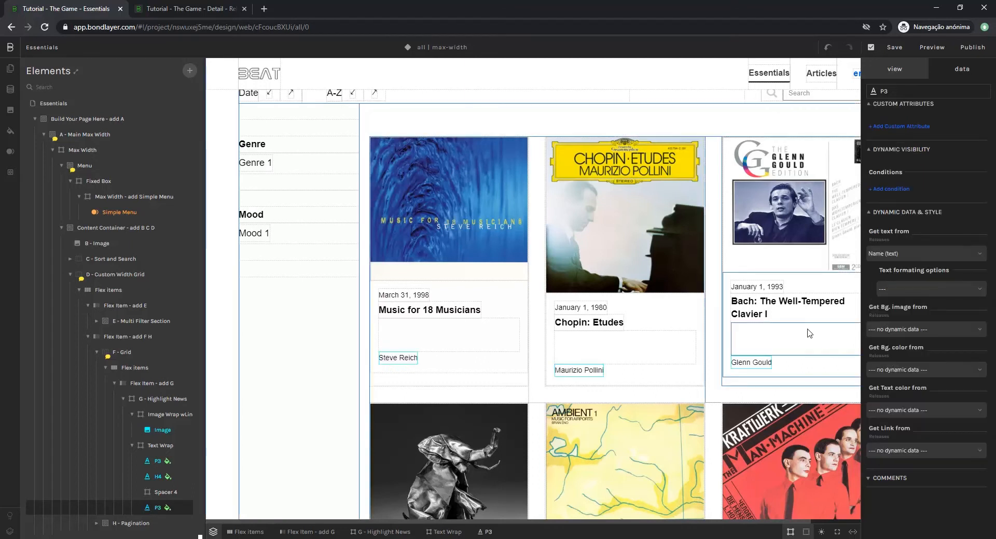
Configure the down-arrow sort button beside Date to target F - Grid and sort by Release Date (datetime), descending.
scroll(805, 335, down, 3)
scroll(808, 330, down, 2)
scroll(889, 107, up, 3)
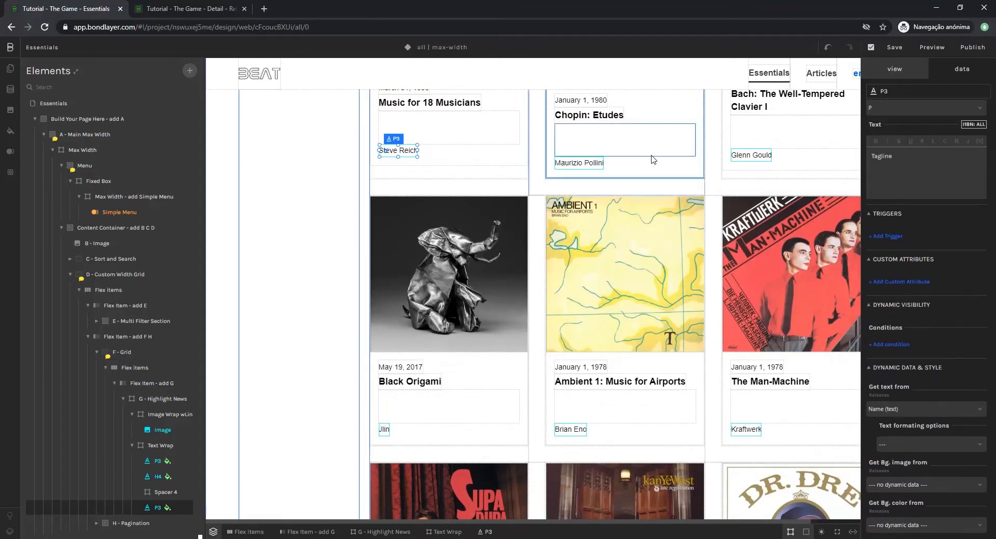
scroll(648, 162, up, 2)
scroll(647, 162, up, 6)
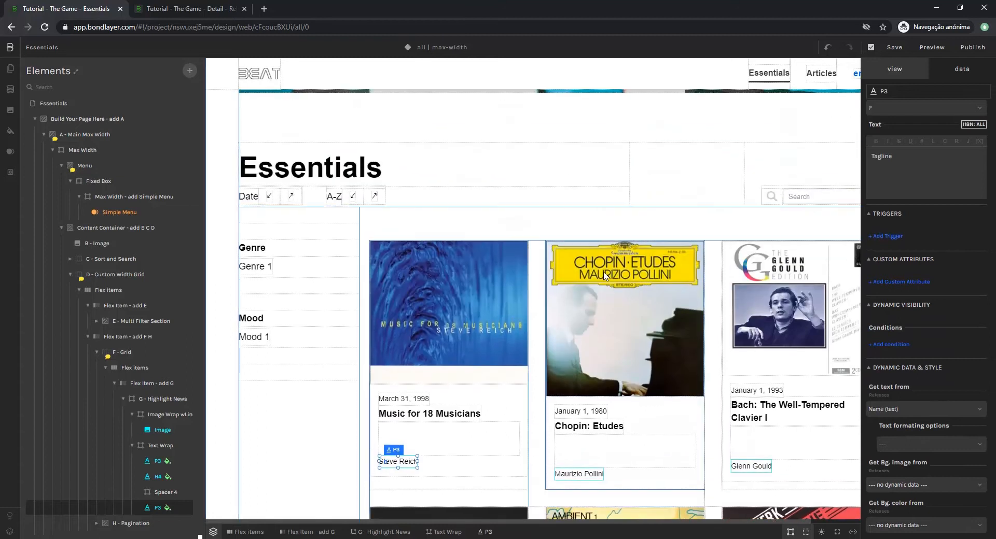
click(276, 199)
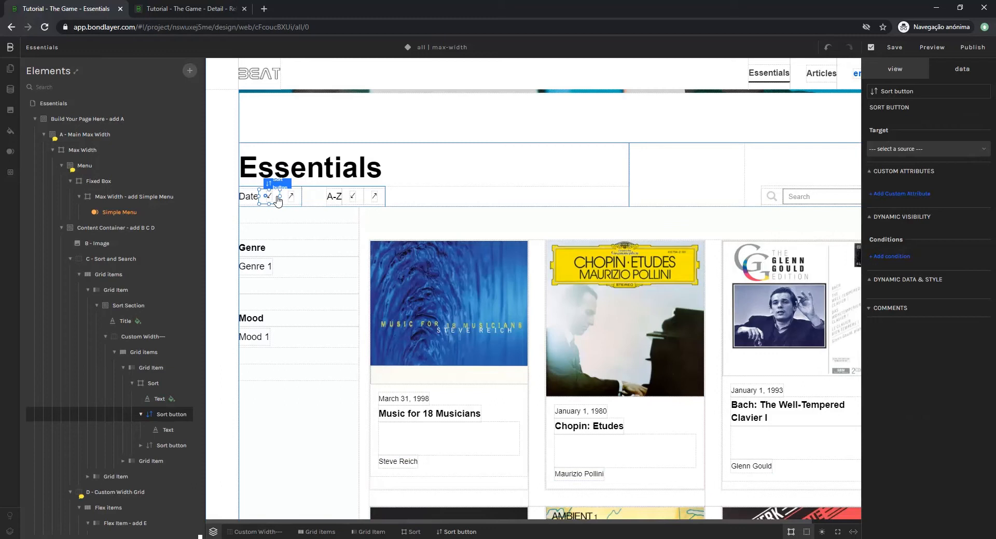
click(894, 151)
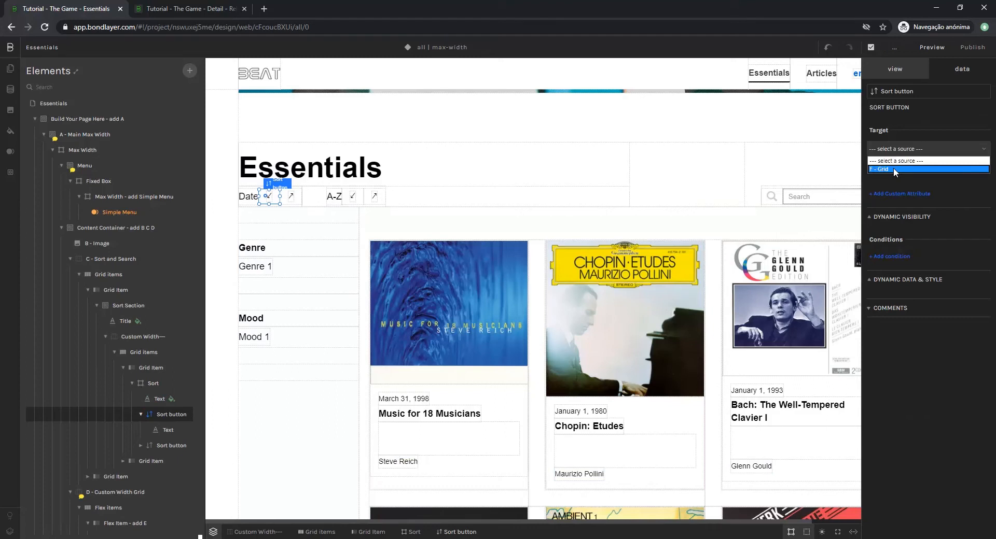
click(893, 168)
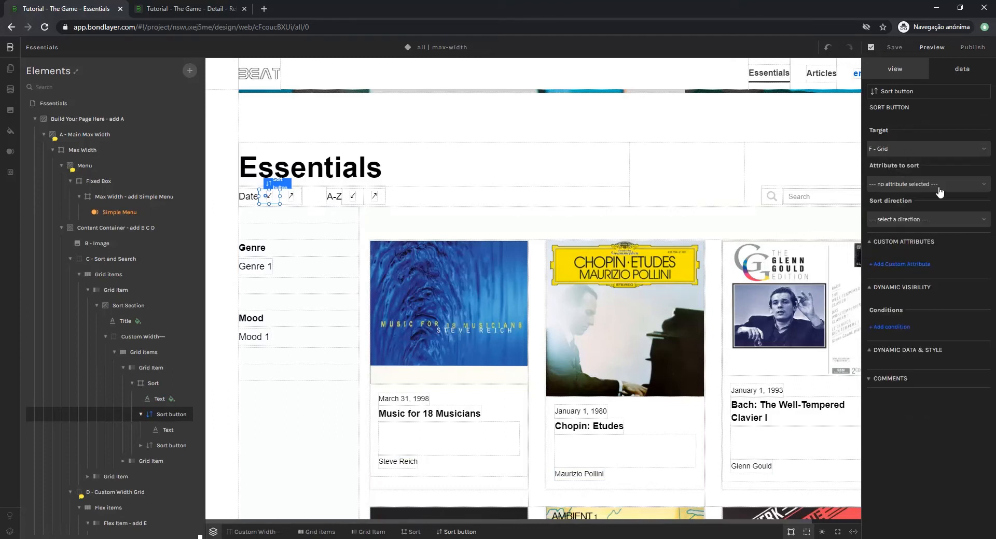
click(900, 185)
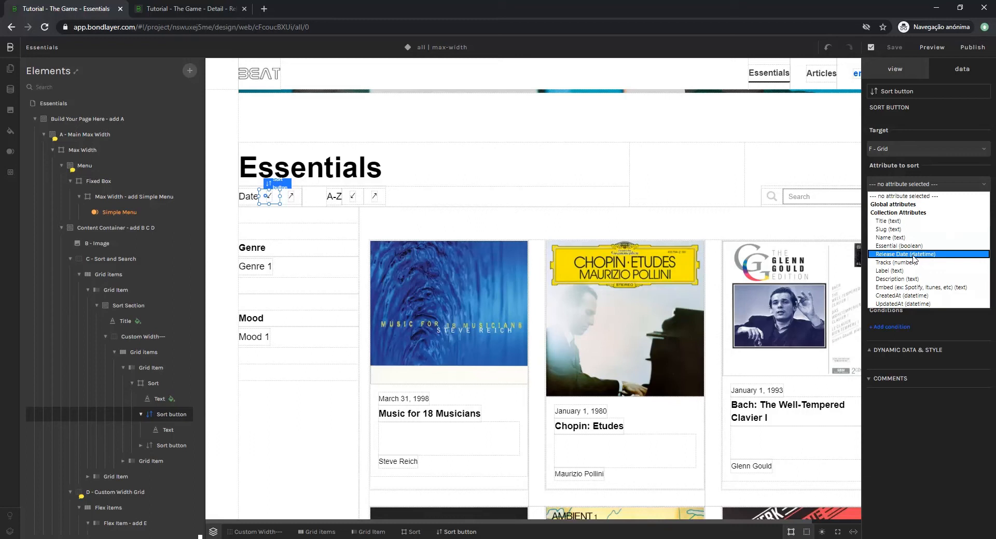
click(913, 255)
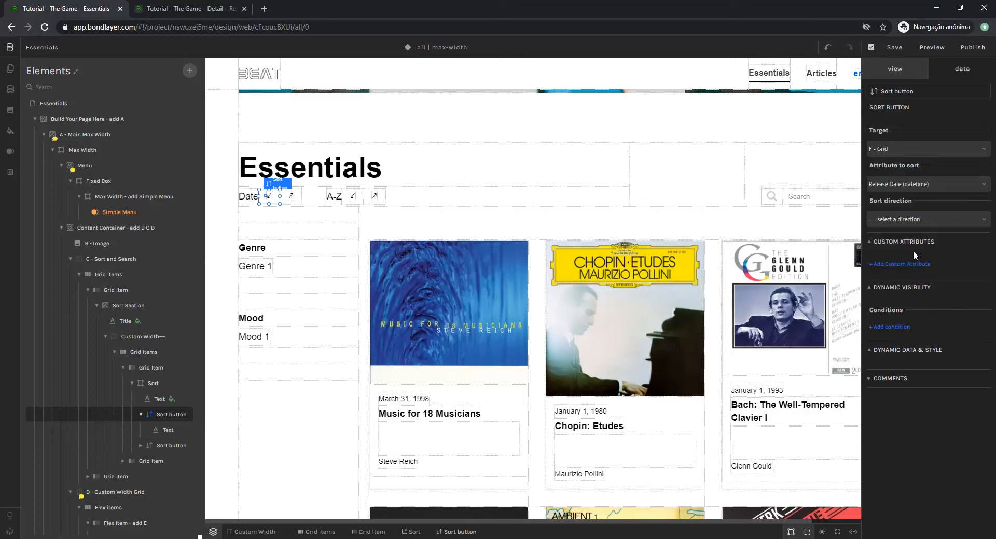
click(902, 220)
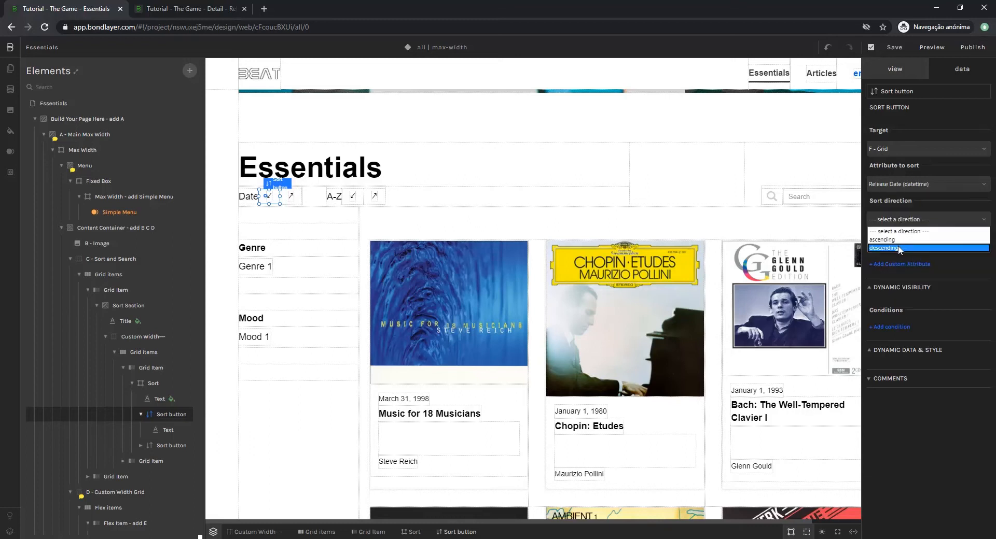
click(900, 248)
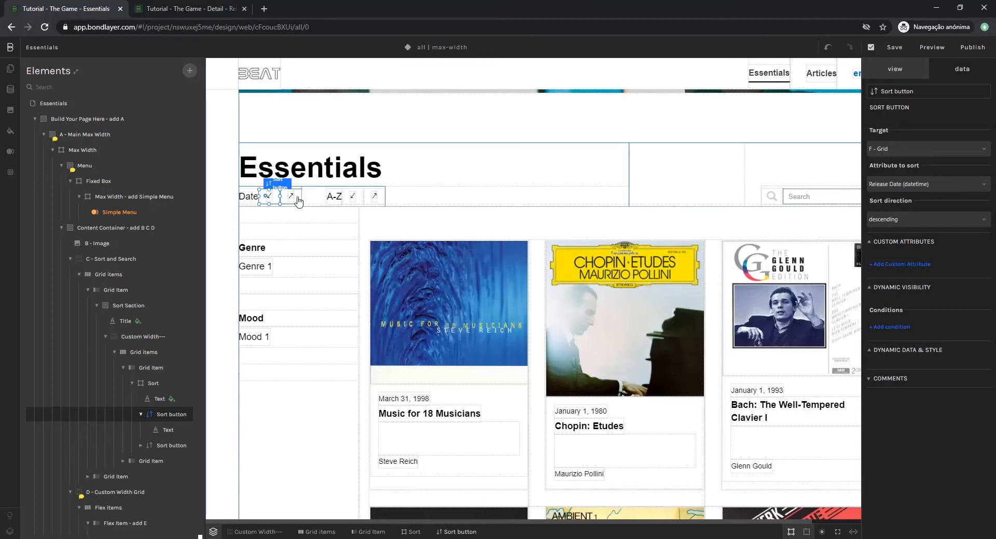
Configure the up-arrow sort button beside Date to target F - Grid and sort by Release Date (datetime), ascending.
click(298, 201)
click(940, 150)
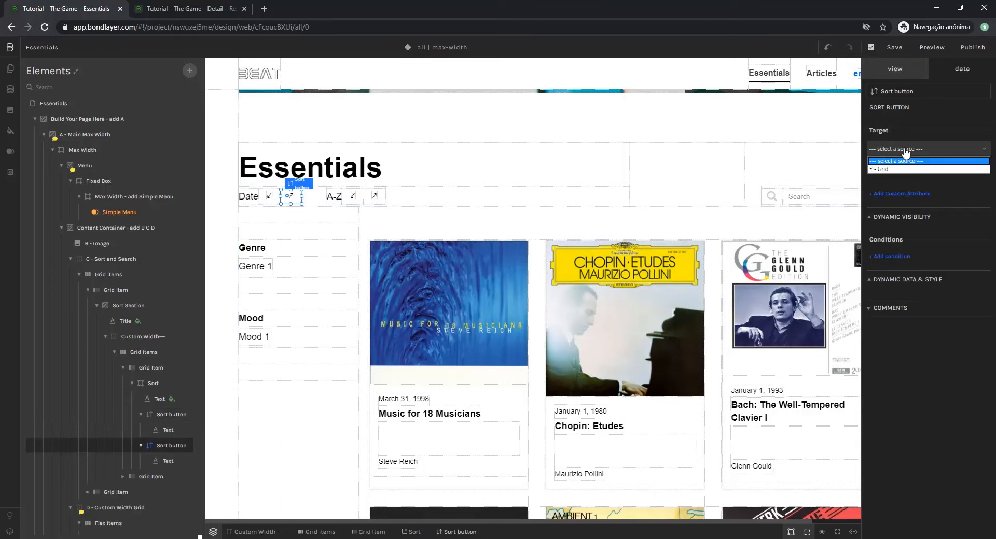
click(898, 166)
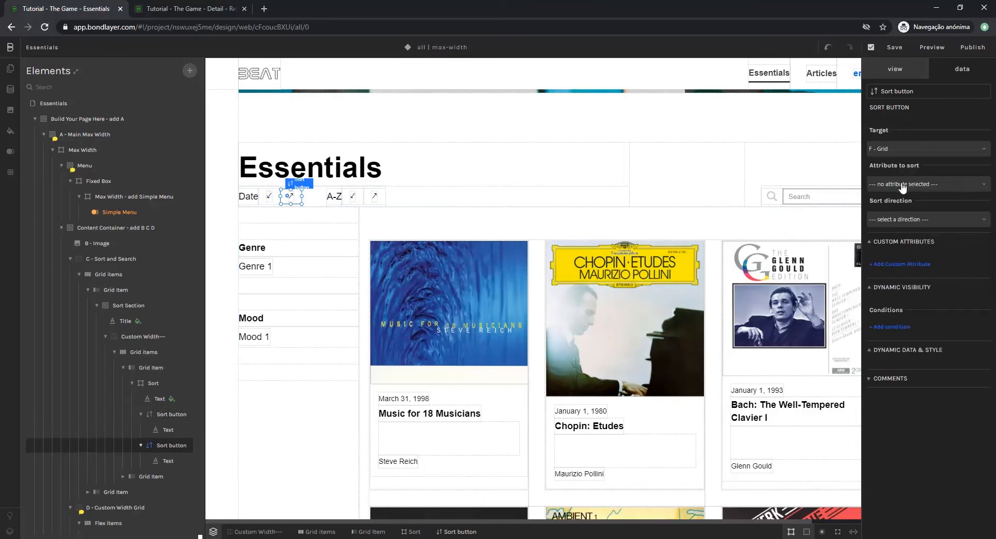
click(903, 185)
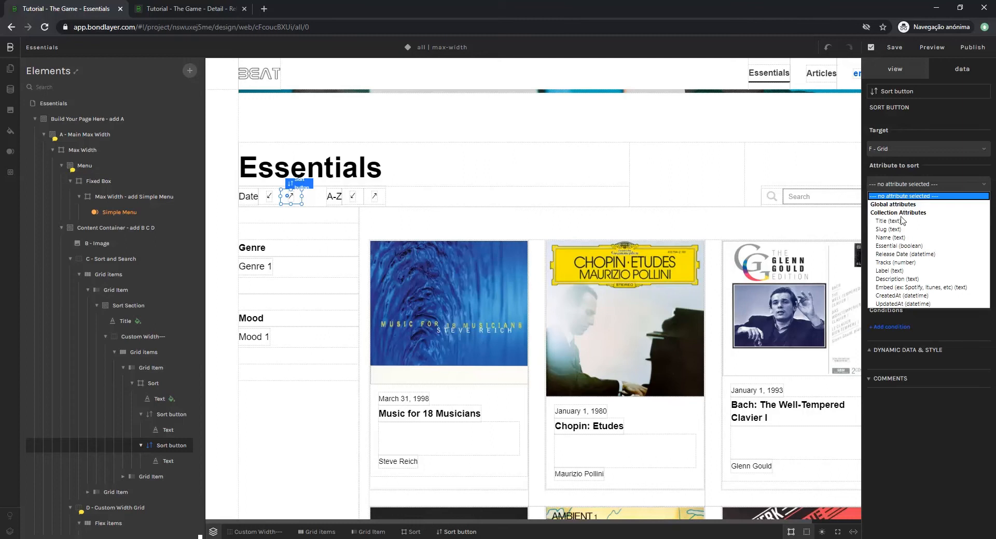
click(900, 254)
click(891, 220)
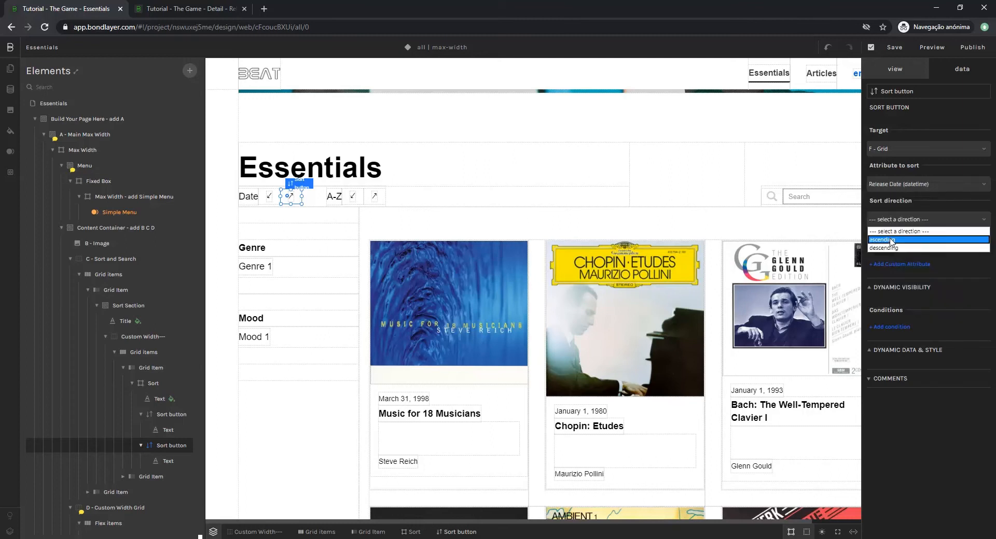
click(891, 243)
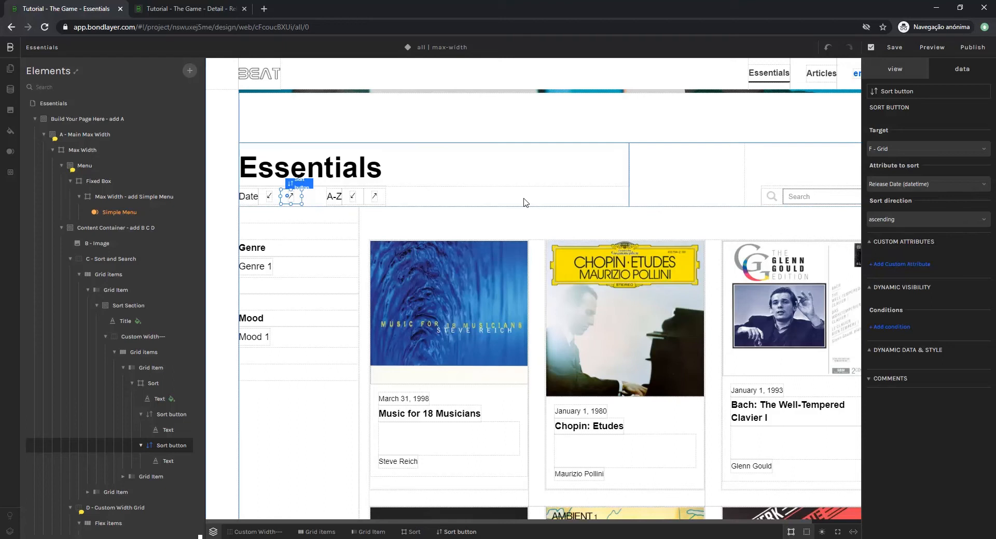
Configure the down-arrow sort button beside A-Z to target F - Grid and sort by Name (text), descending.
click(359, 197)
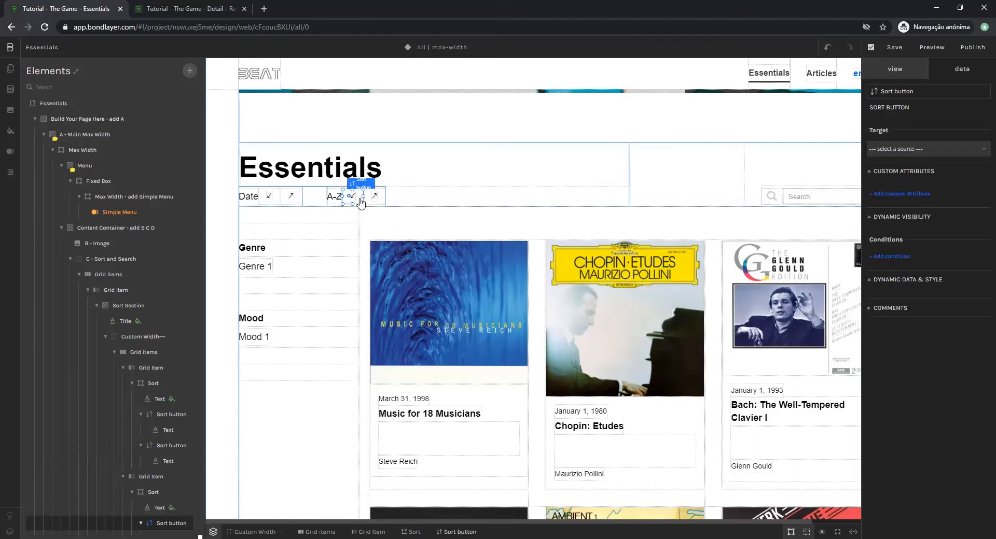
click(901, 149)
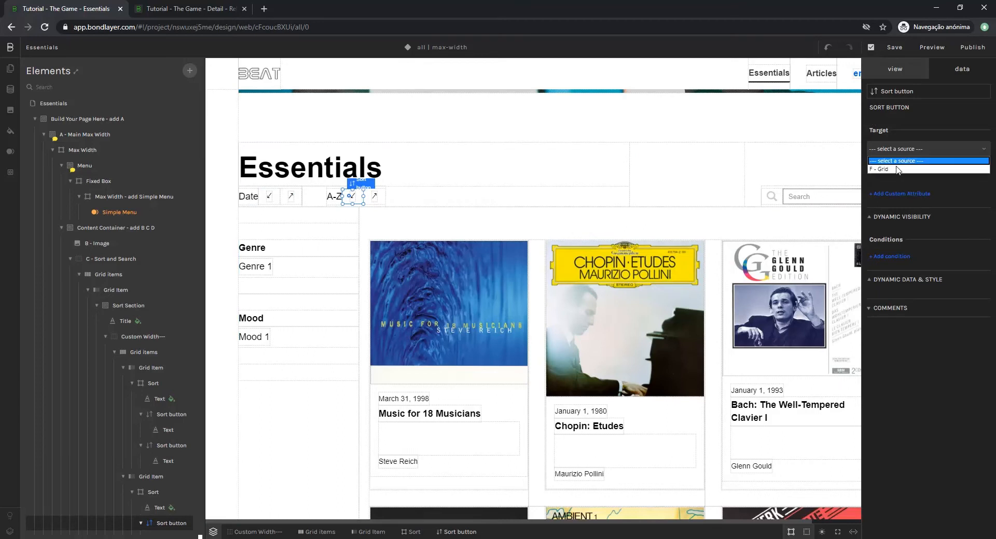
click(889, 170)
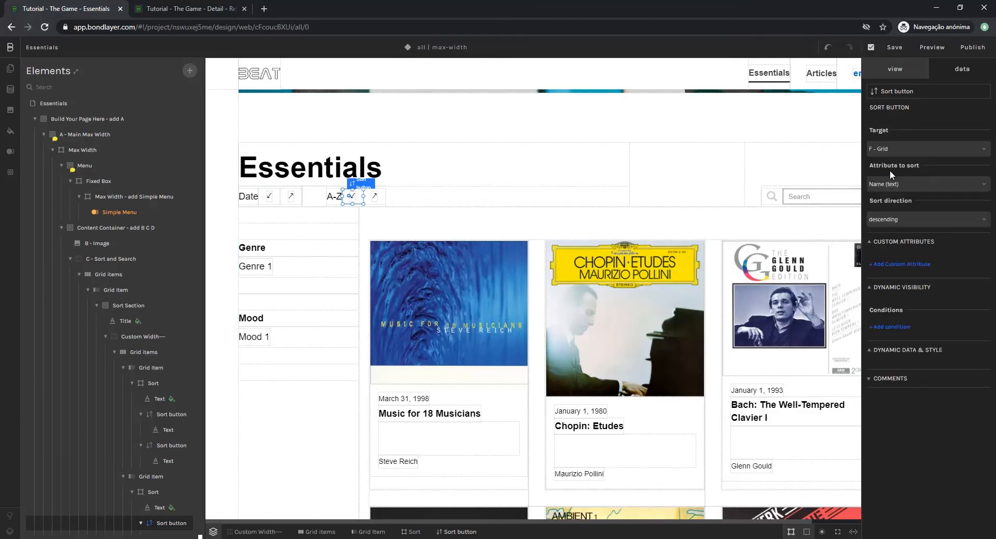
click(890, 184)
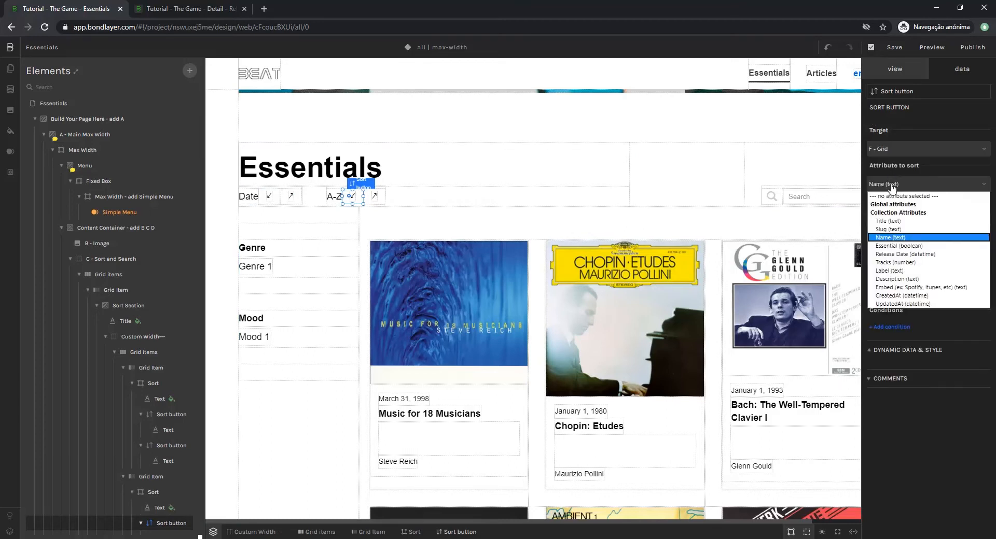
click(891, 240)
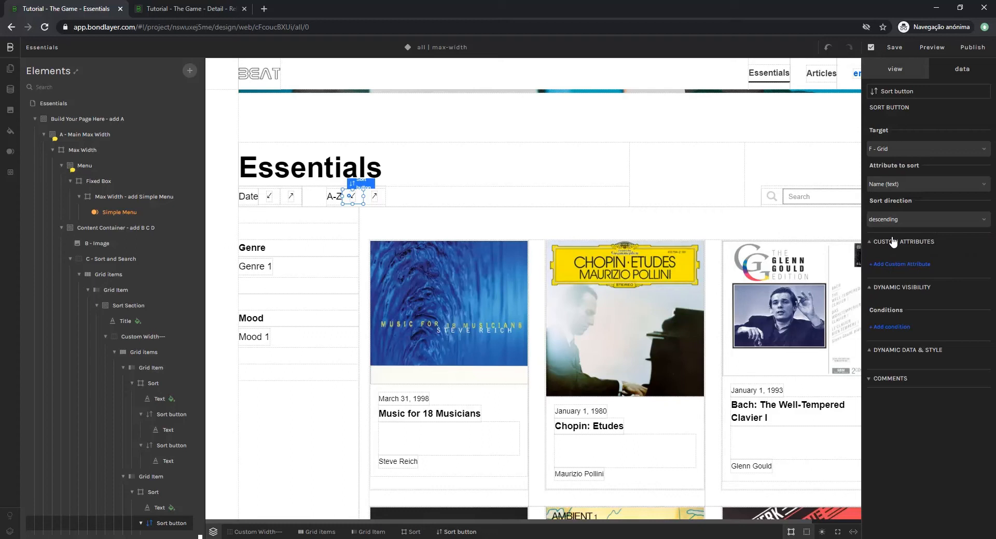
click(889, 222)
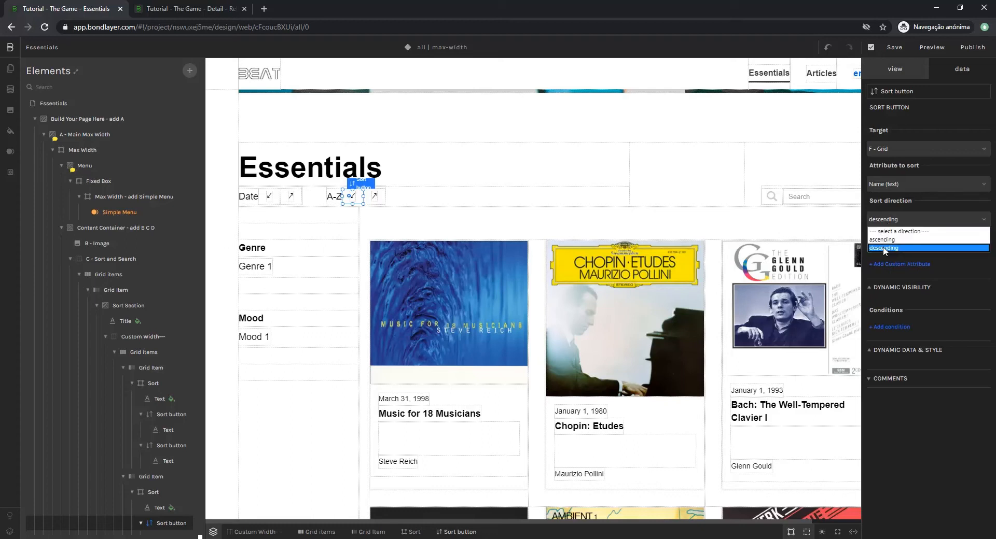
click(883, 247)
Configure the up-arrow sort button beside A-Z to target F - Grid and sort by Name (text), ascending.
click(381, 201)
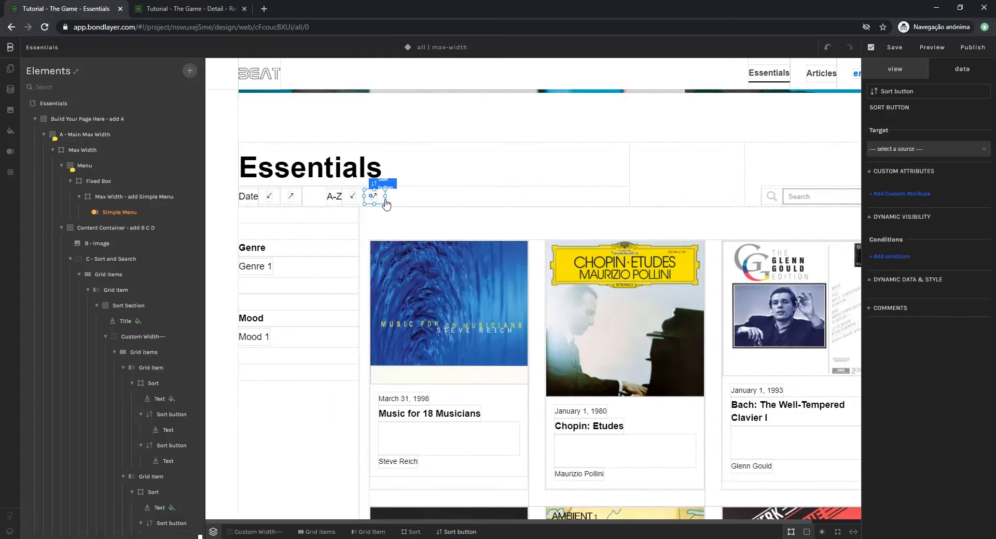
click(887, 151)
click(885, 167)
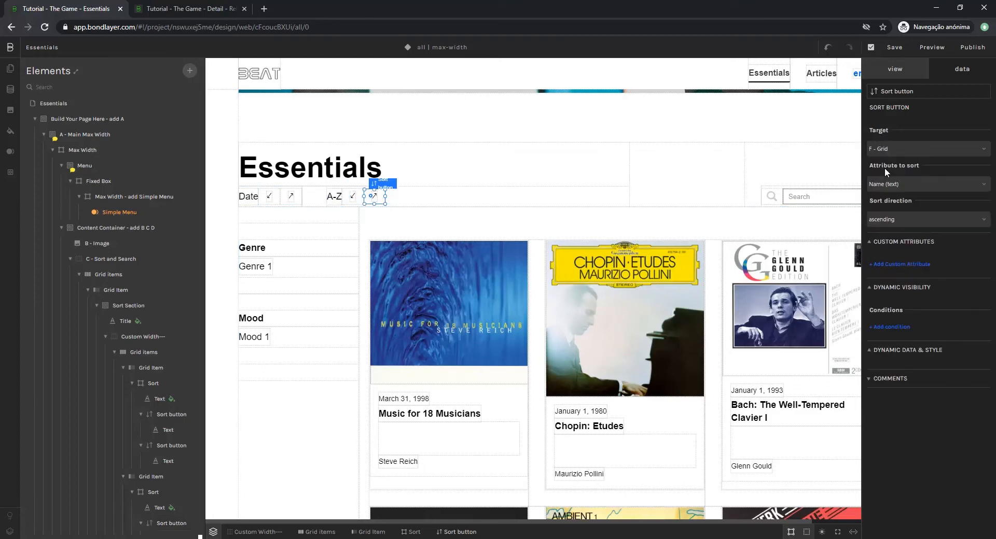
click(888, 184)
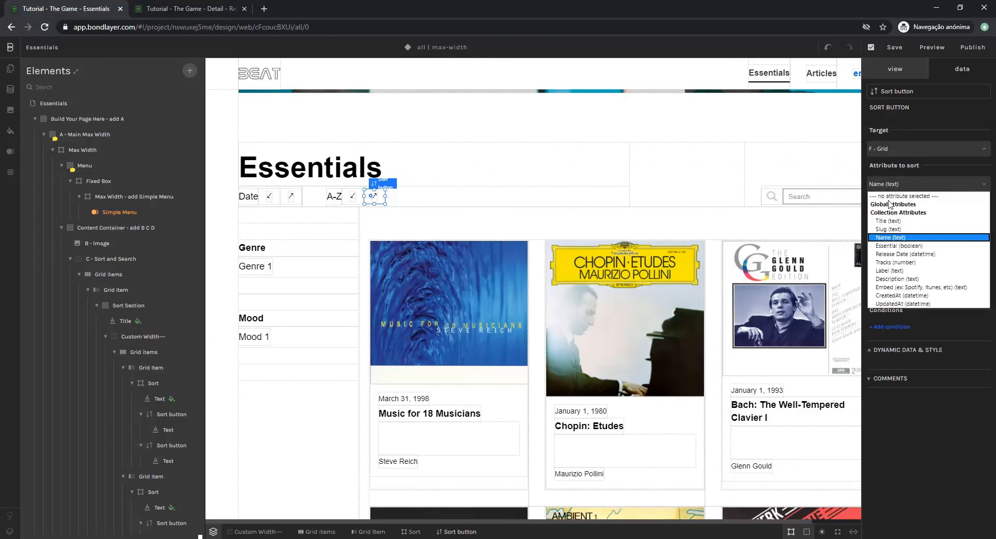
click(891, 240)
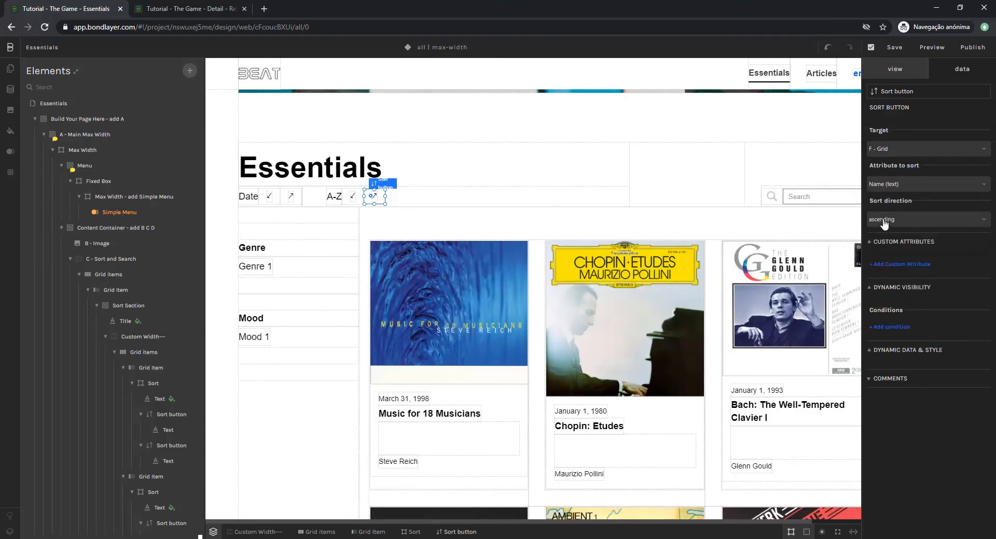
click(882, 220)
click(882, 240)
Set the Search Repeater of the page's Search element to F - Grid.
click(687, 166)
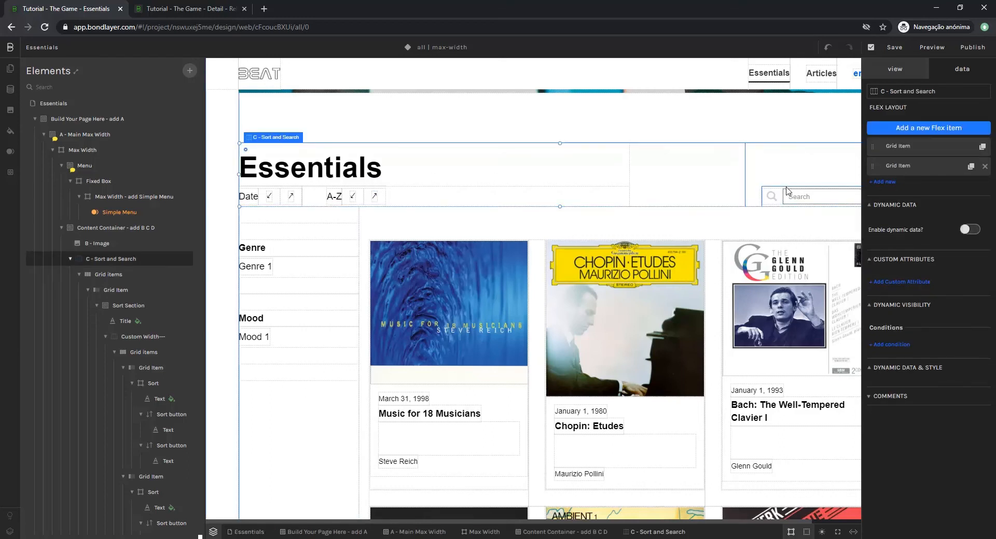
click(789, 194)
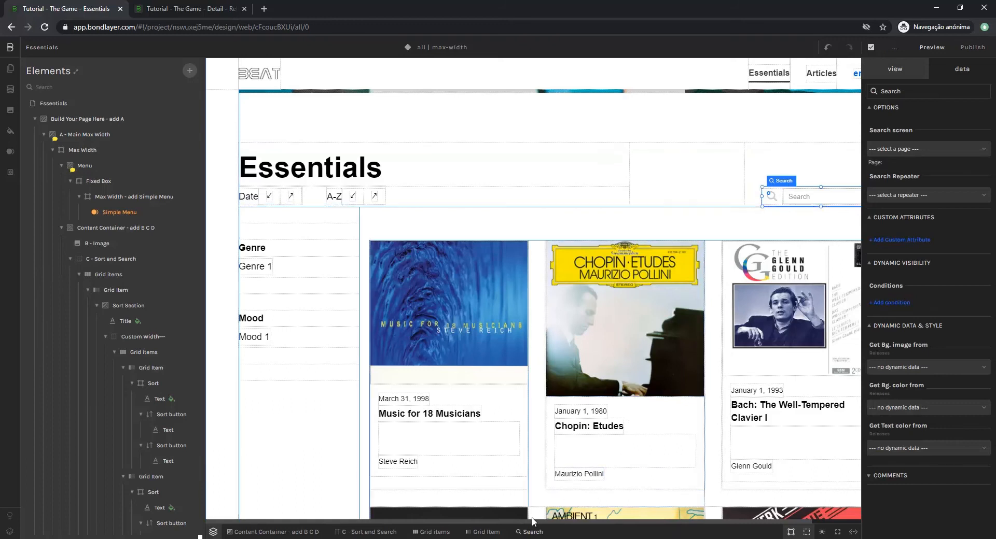
scroll(141, 441, down, 3)
scroll(141, 441, down, 3)
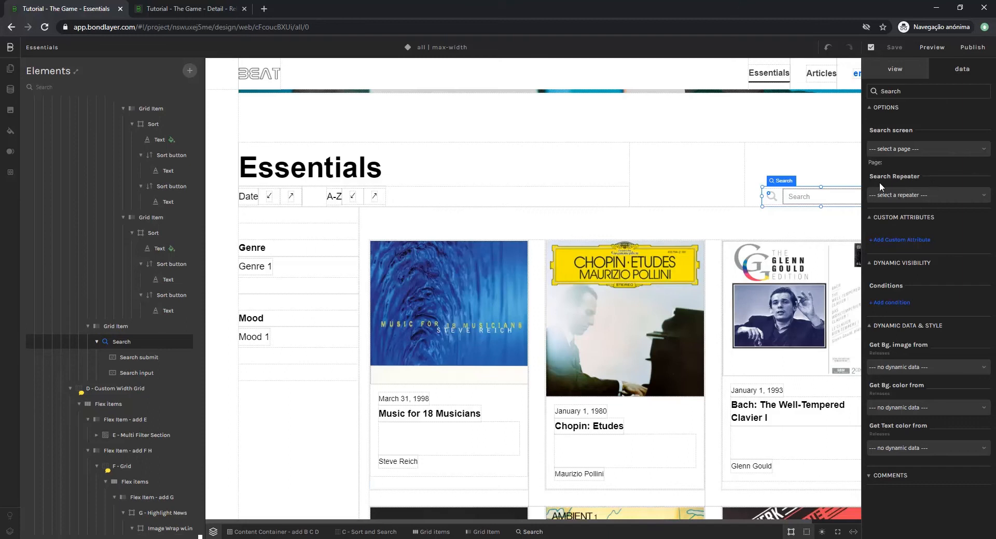
click(916, 198)
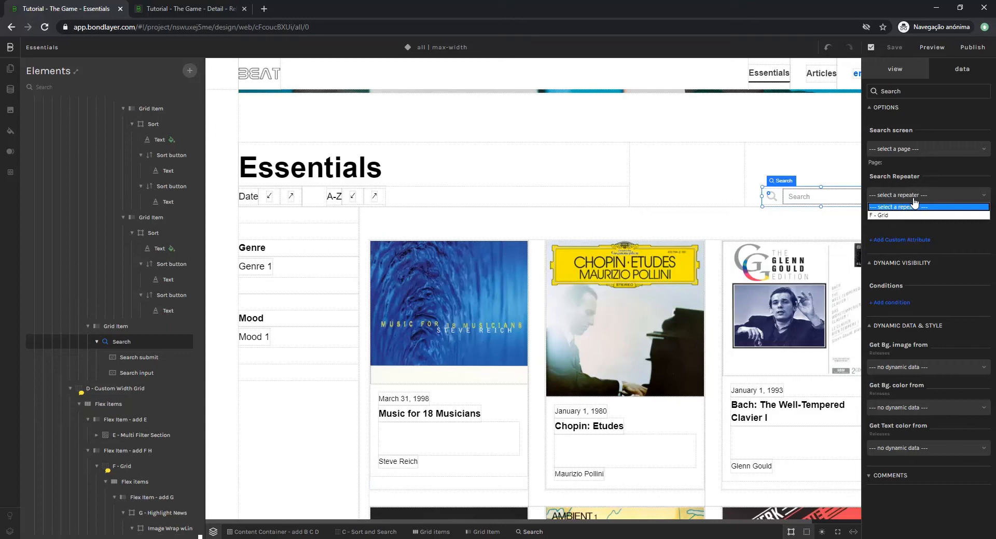
click(885, 215)
Change the search input's placeholder to "Type here".
click(813, 197)
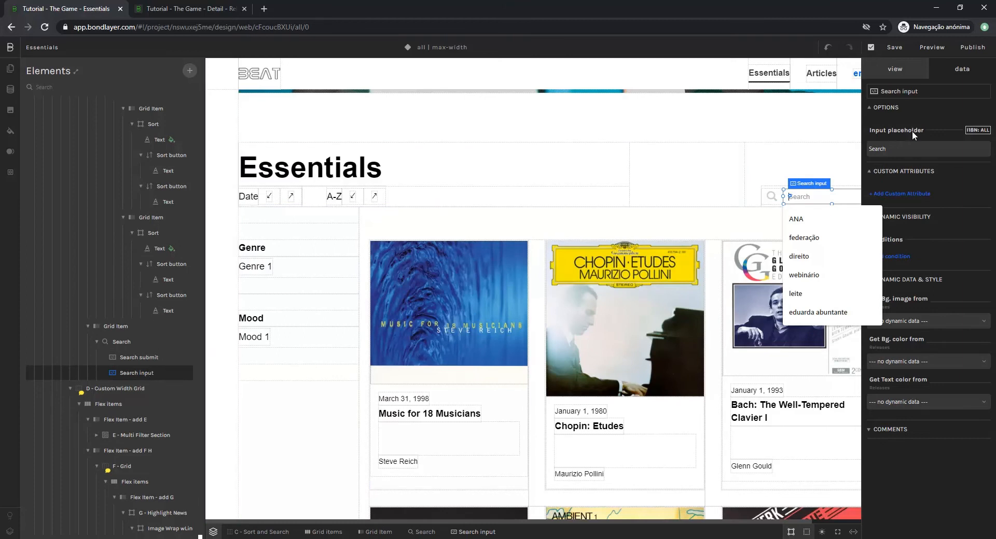
double_click(889, 151)
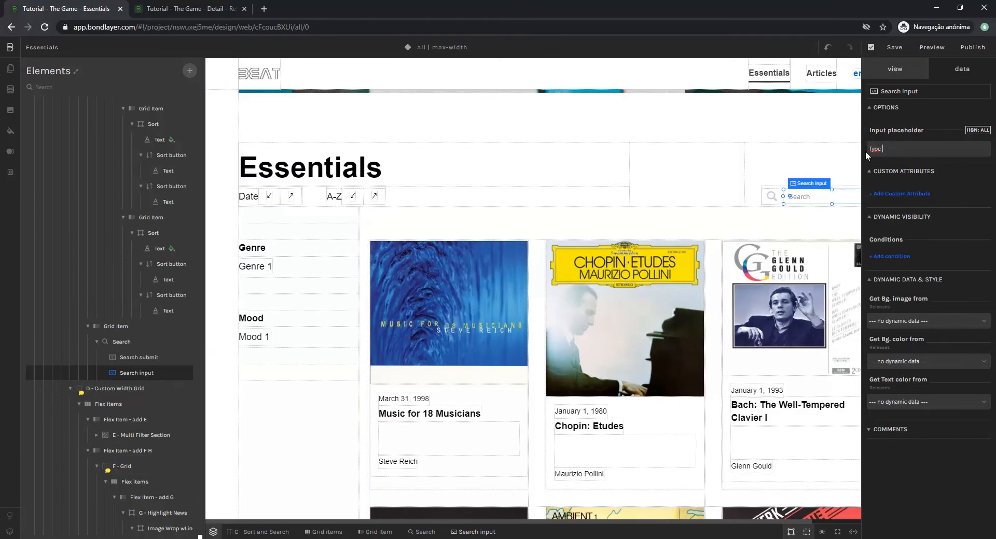
text(Type here)
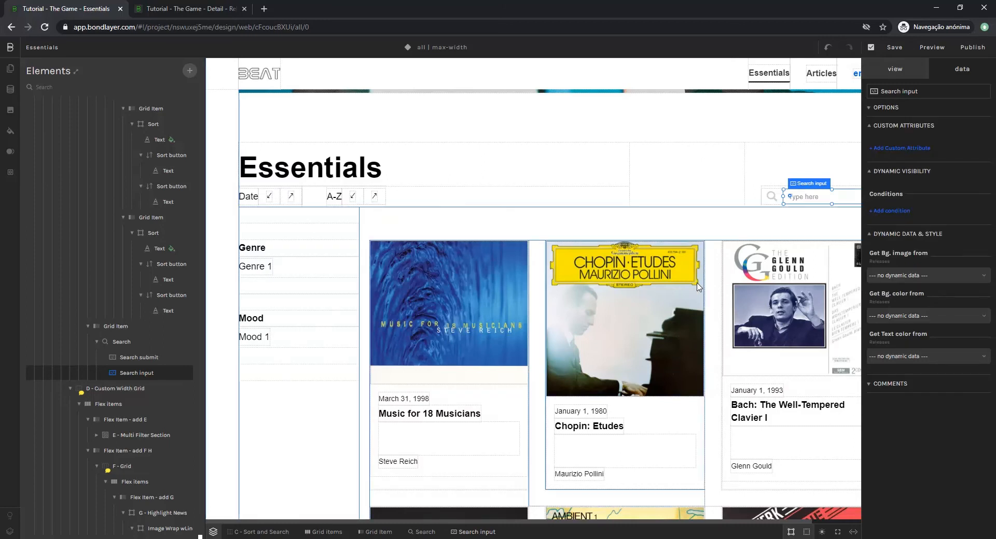
Add a filter to F - Grid on Name (text) with the condition "Text contains the Search Query if present".
click(631, 308)
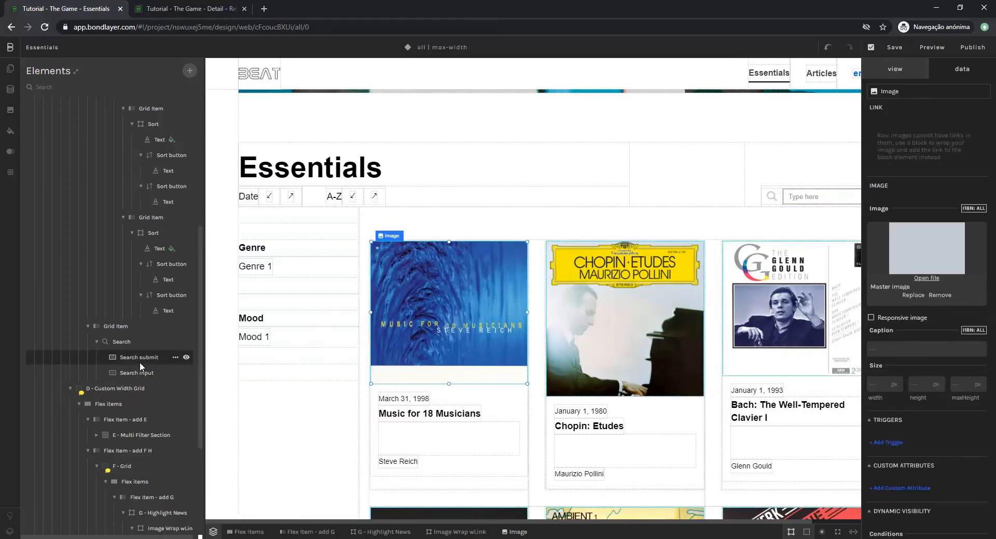
scroll(142, 363, down, 3)
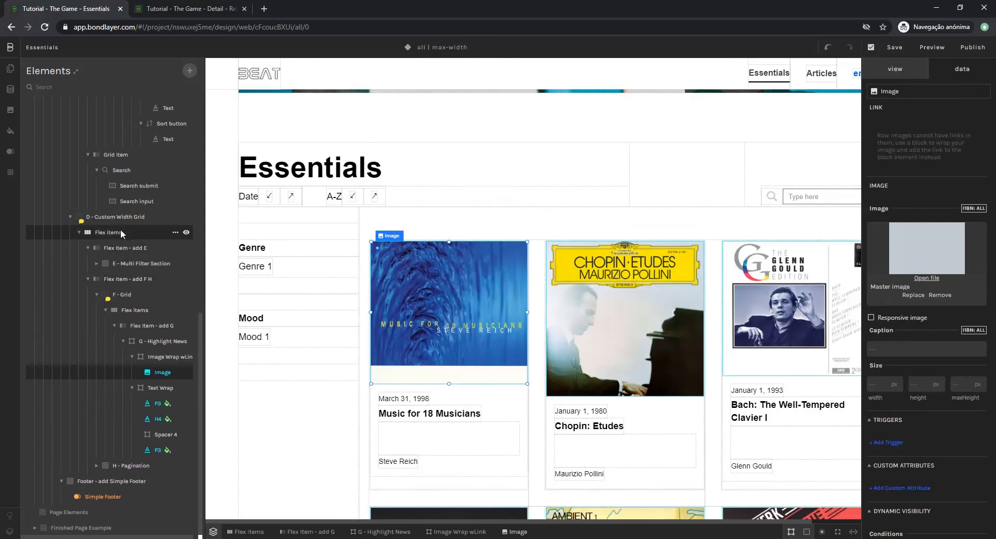
click(119, 294)
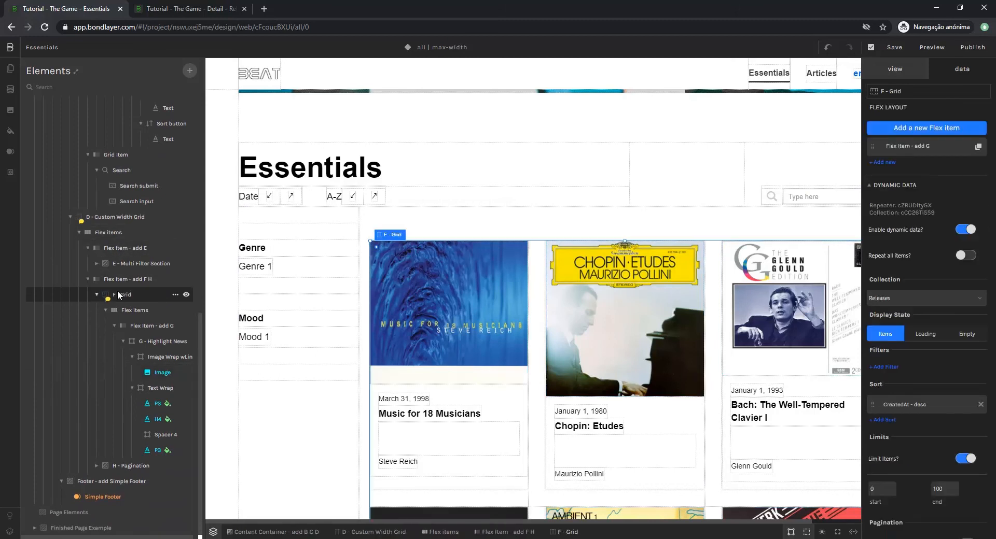
click(883, 371)
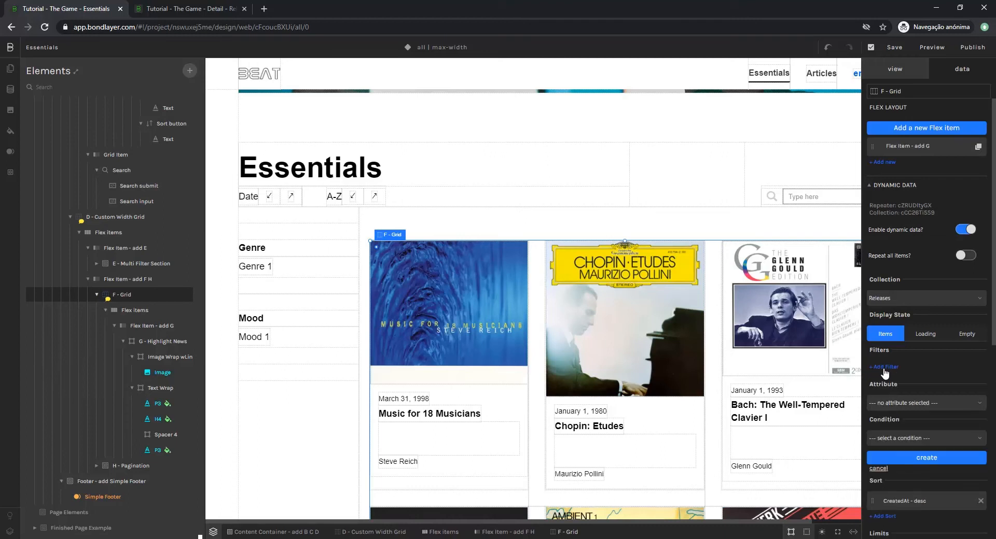
click(887, 406)
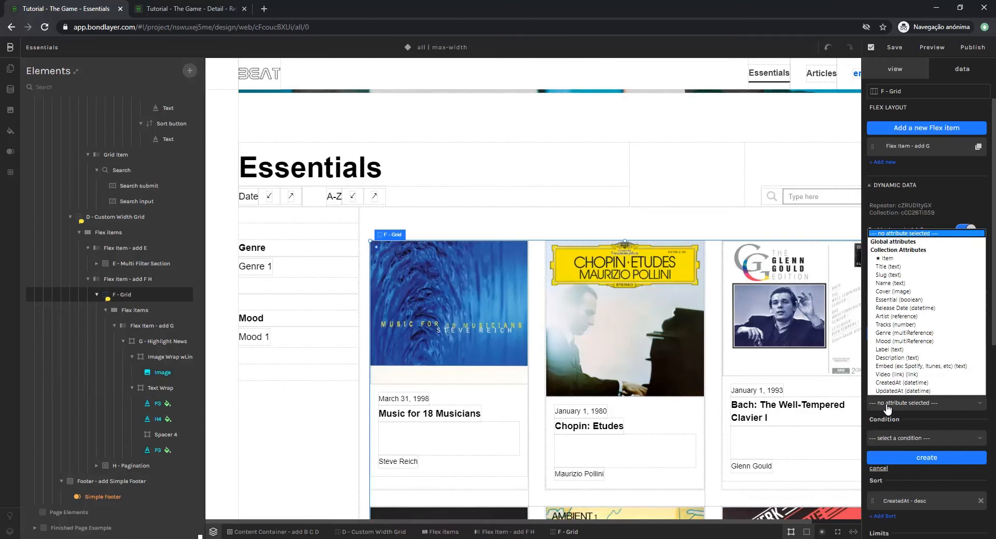
click(898, 284)
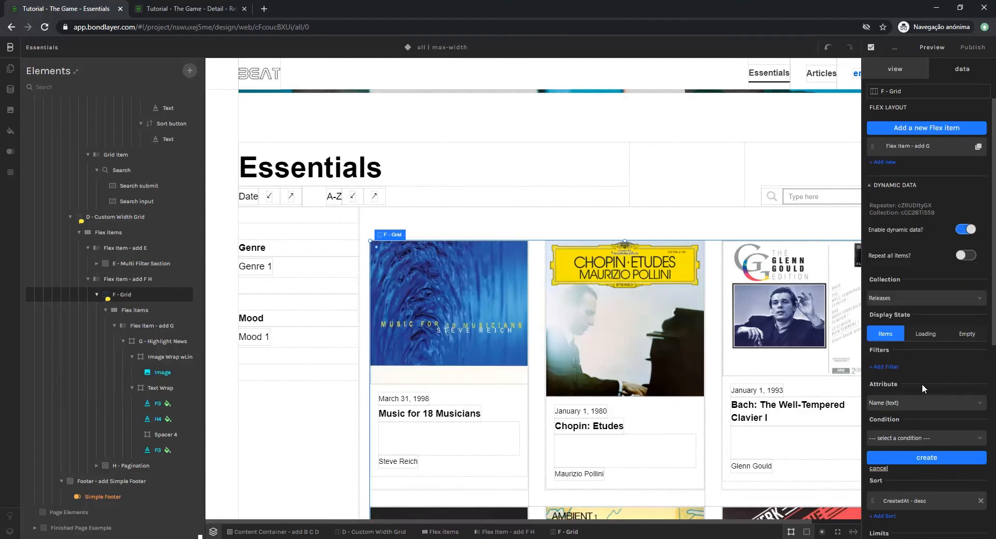
scroll(922, 384, down, 1)
click(899, 388)
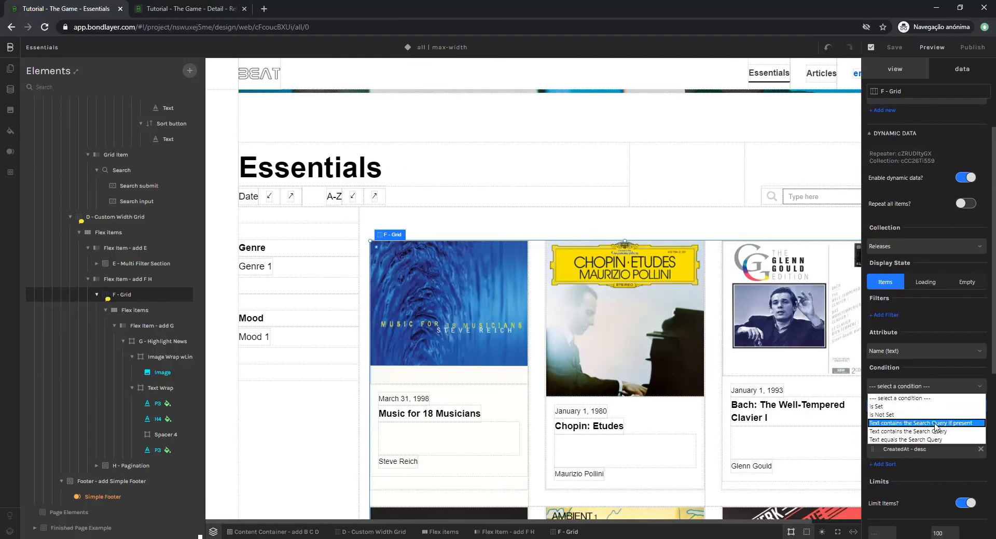
click(957, 424)
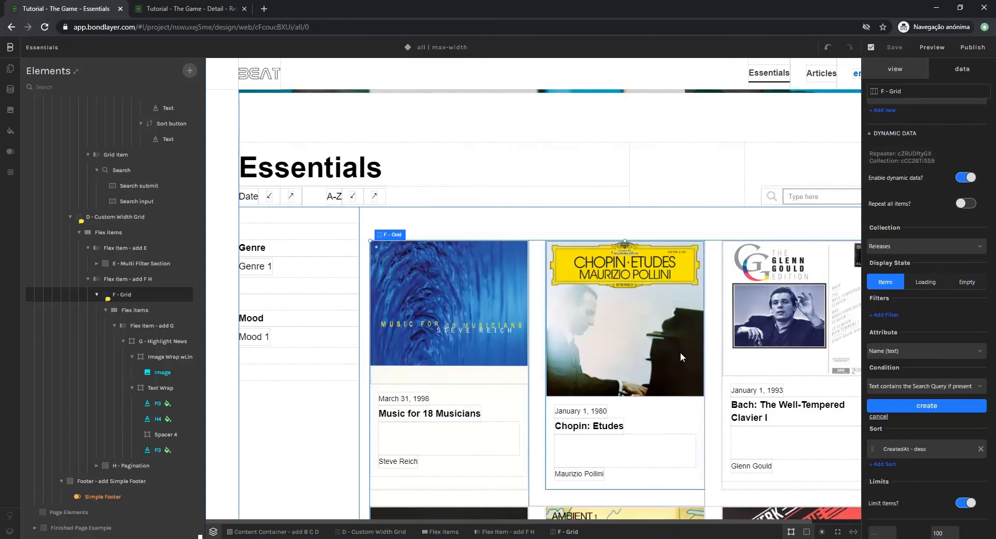
click(922, 407)
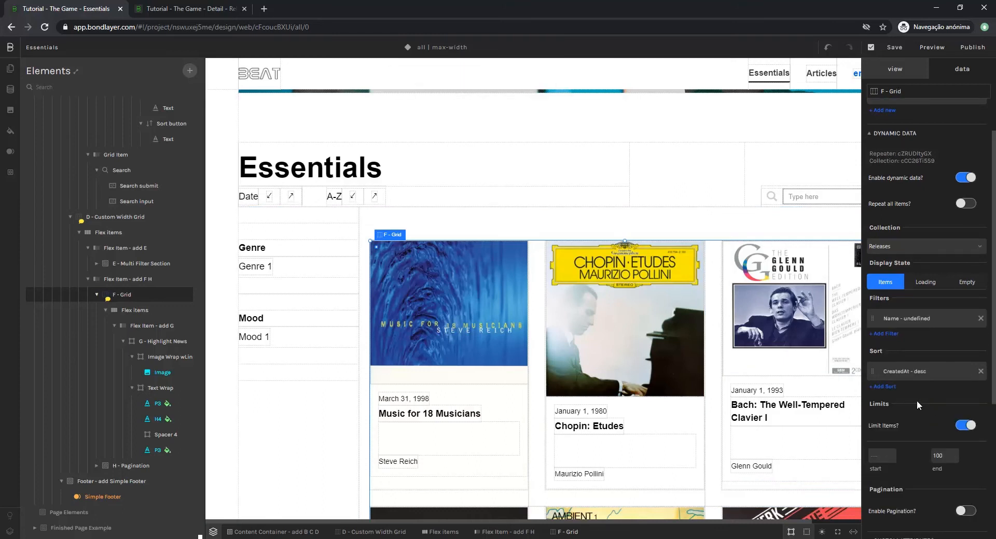
Set the Pagination element's source to F - Grid and hide it when there are no results or only one page.
scroll(687, 360, down, 8)
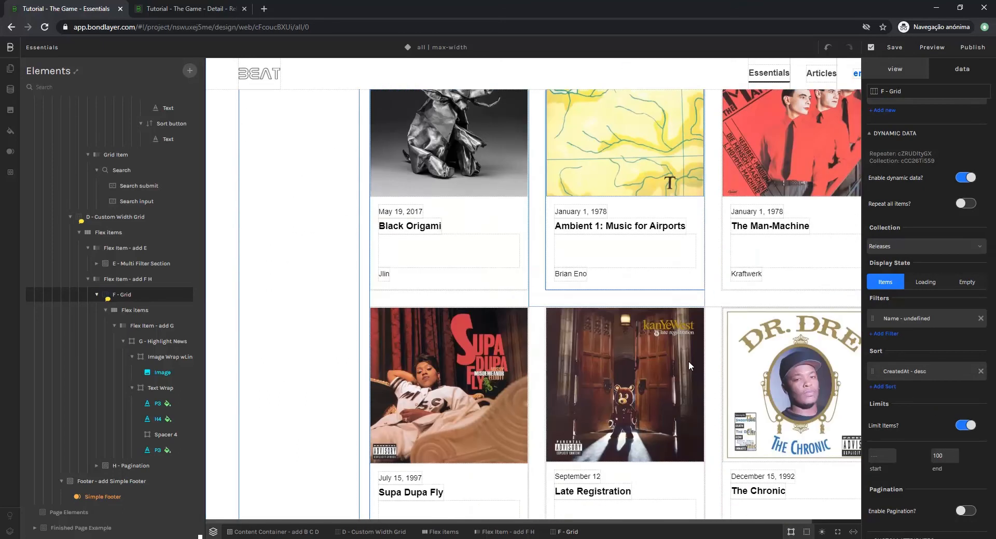
scroll(689, 363, down, 15)
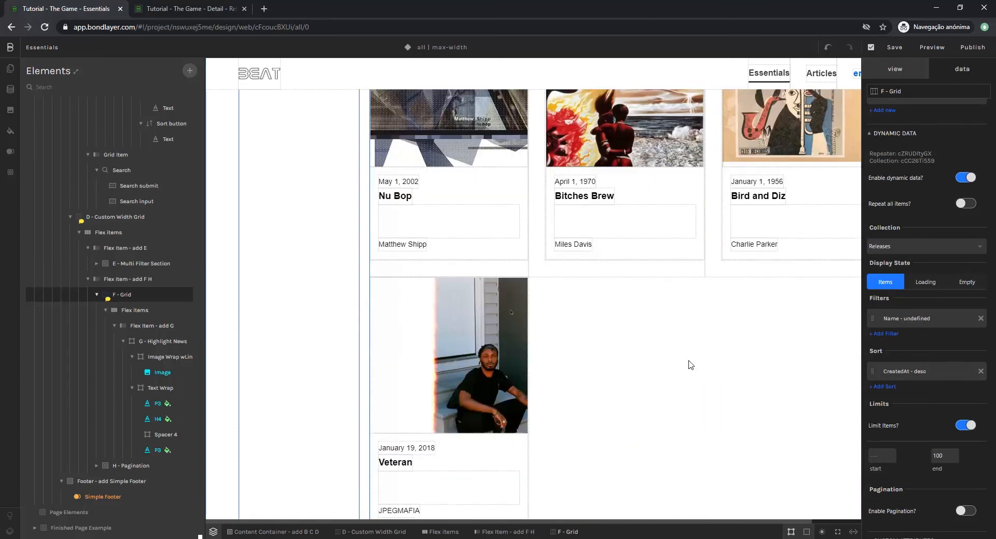
scroll(690, 365, down, 3)
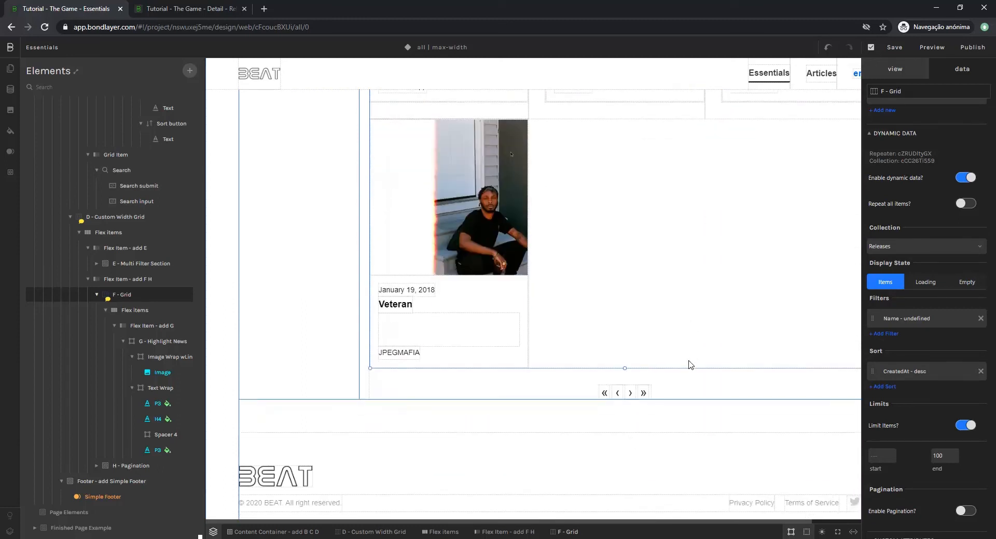
click(649, 388)
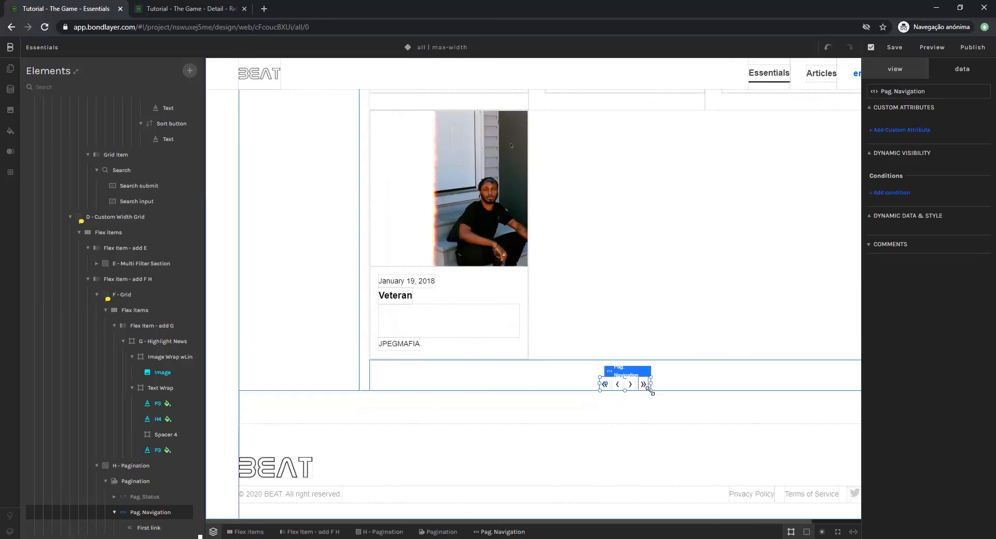
click(437, 533)
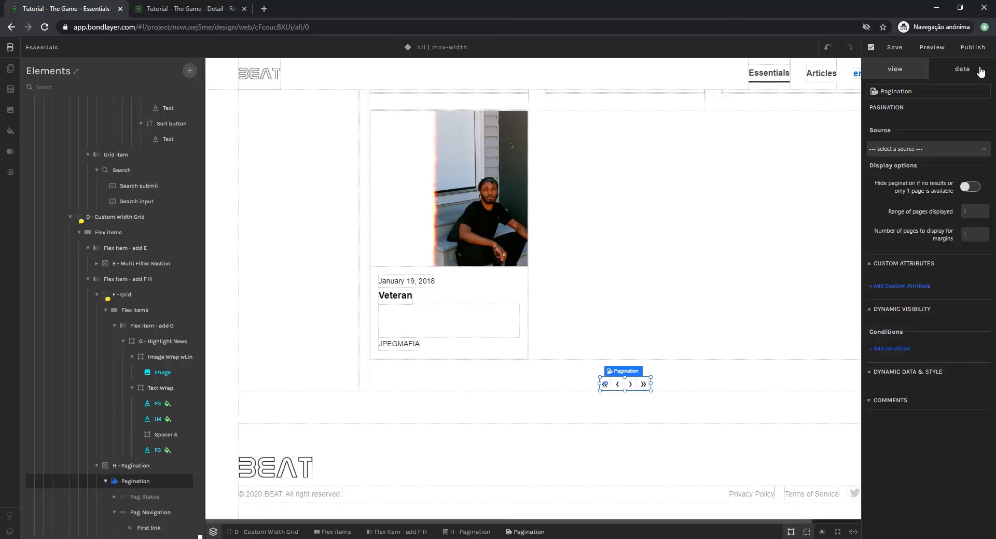
click(895, 151)
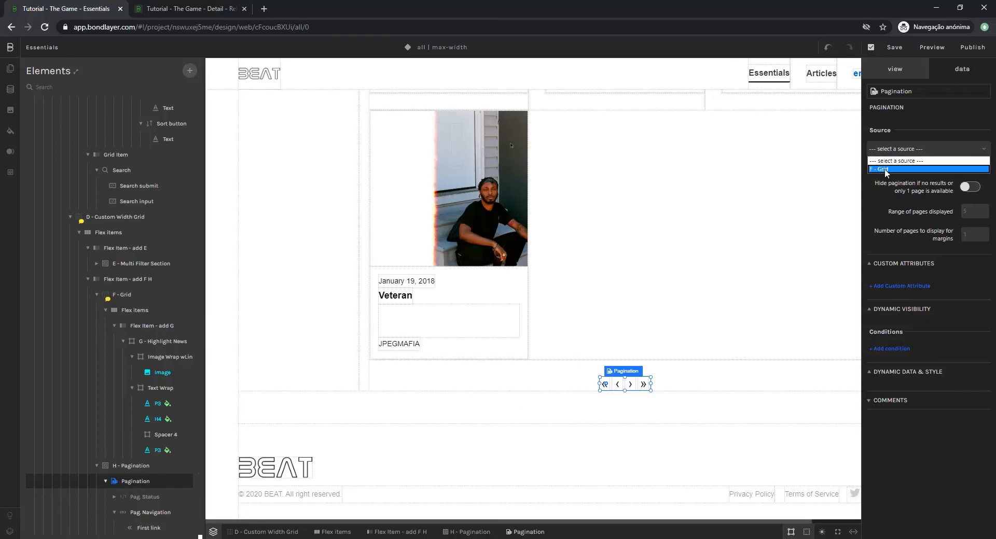
click(889, 169)
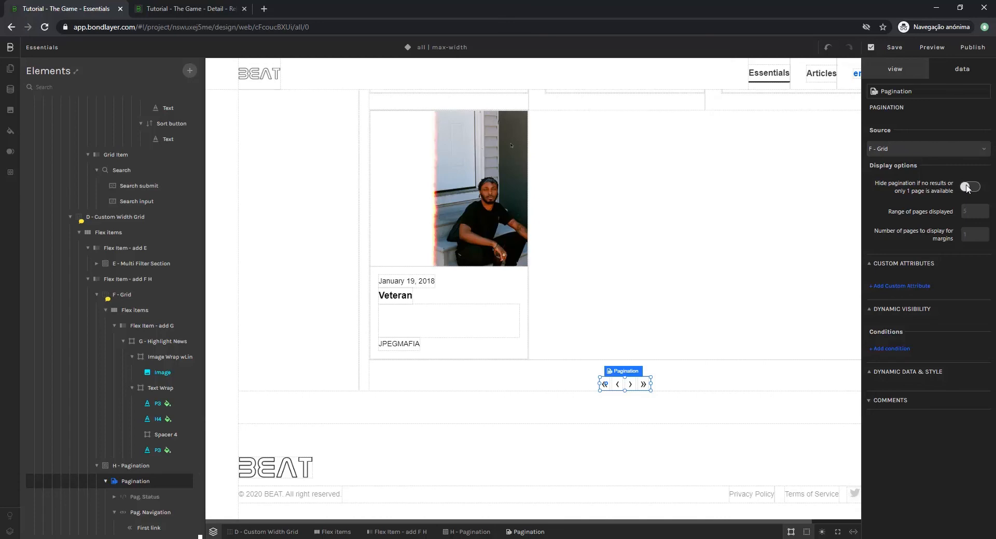
click(968, 188)
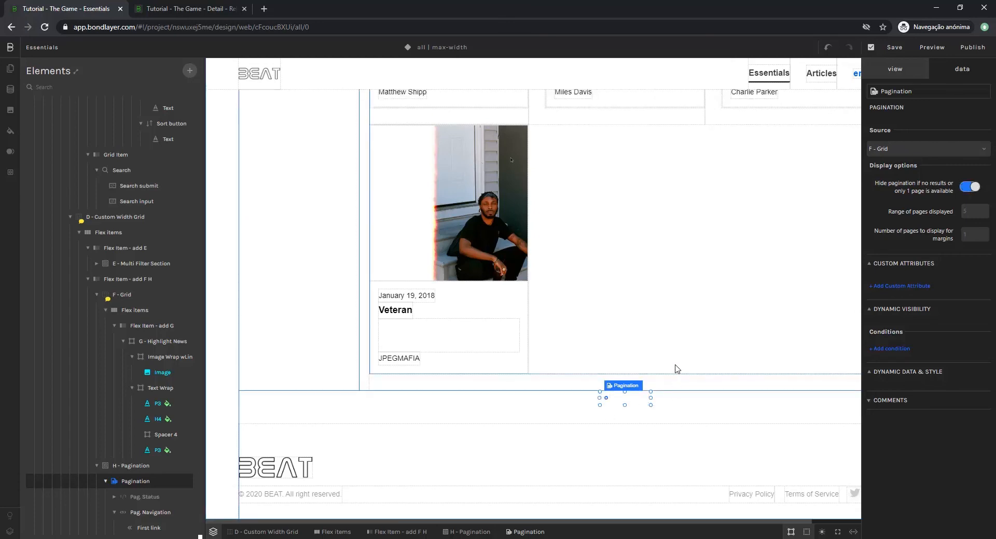
Enable pagination on F - Grid with 9 items per page.
click(485, 232)
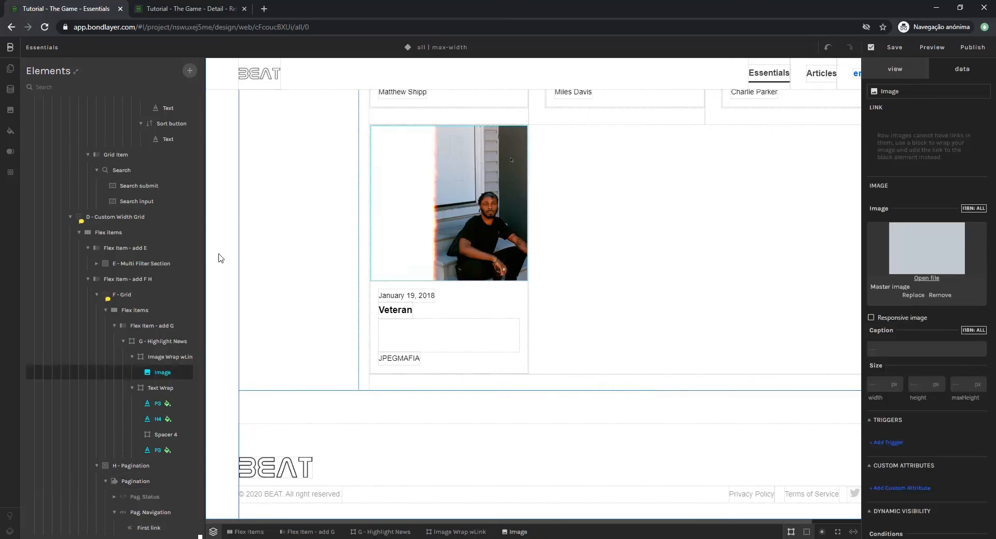
click(119, 295)
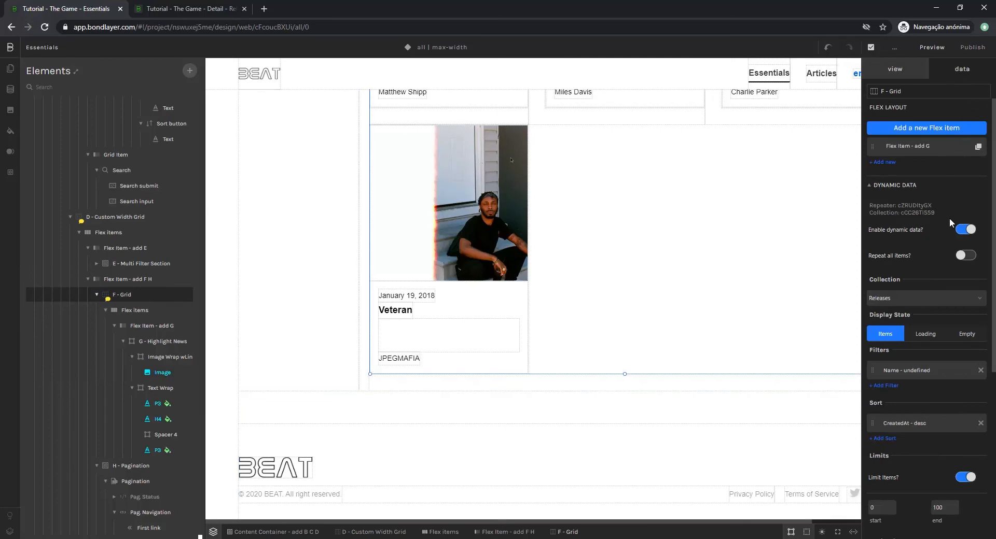
scroll(924, 435, down, 3)
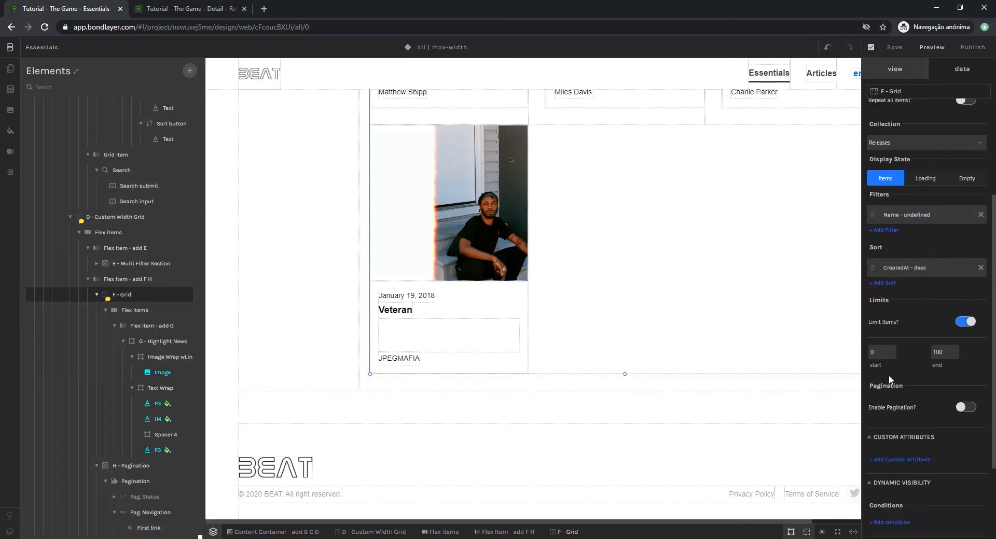
click(964, 408)
scroll(675, 253, up, 12)
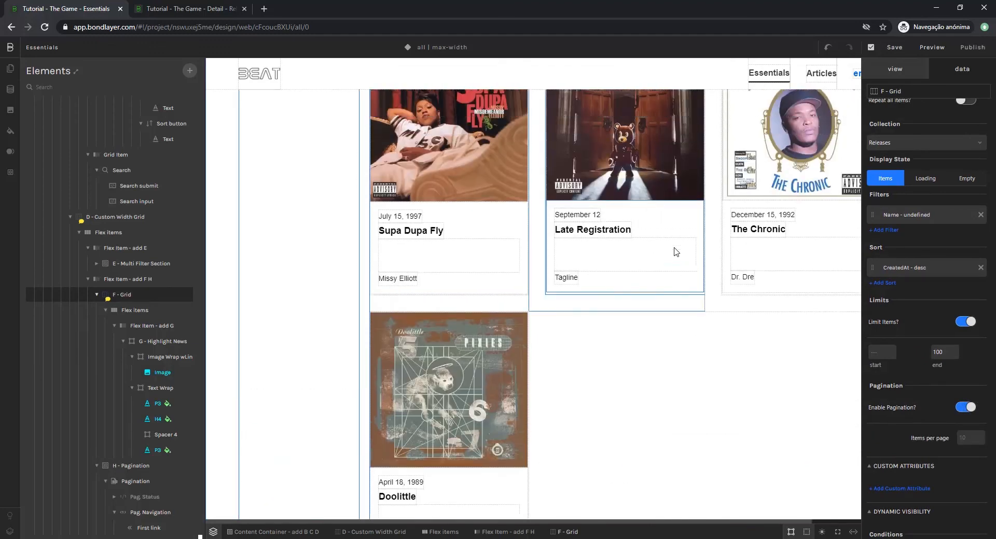
scroll(674, 258, down, 11)
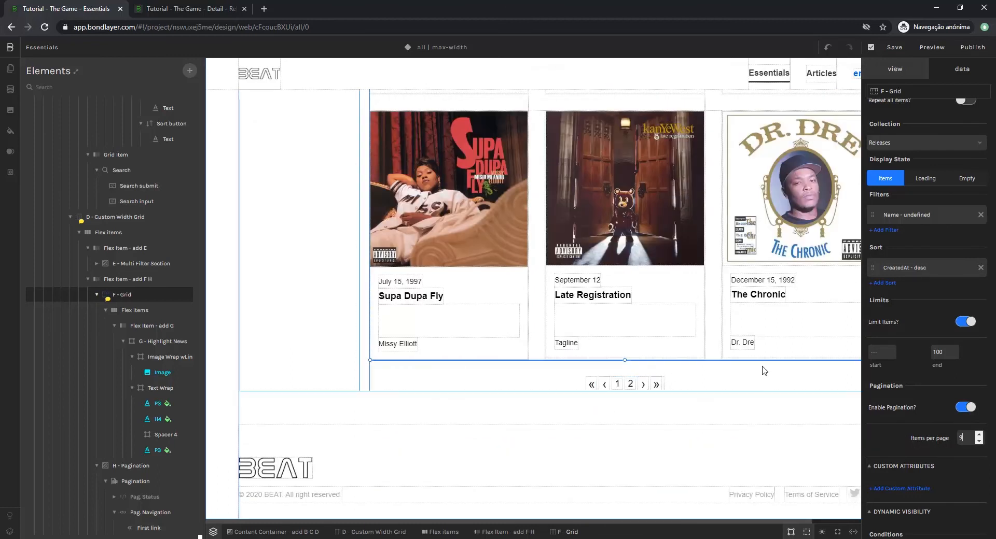
Check the Moods and Release Genres reference collections in the project's content view, and return to the Essentials page design.
scroll(763, 370, up, 6)
scroll(762, 370, up, 8)
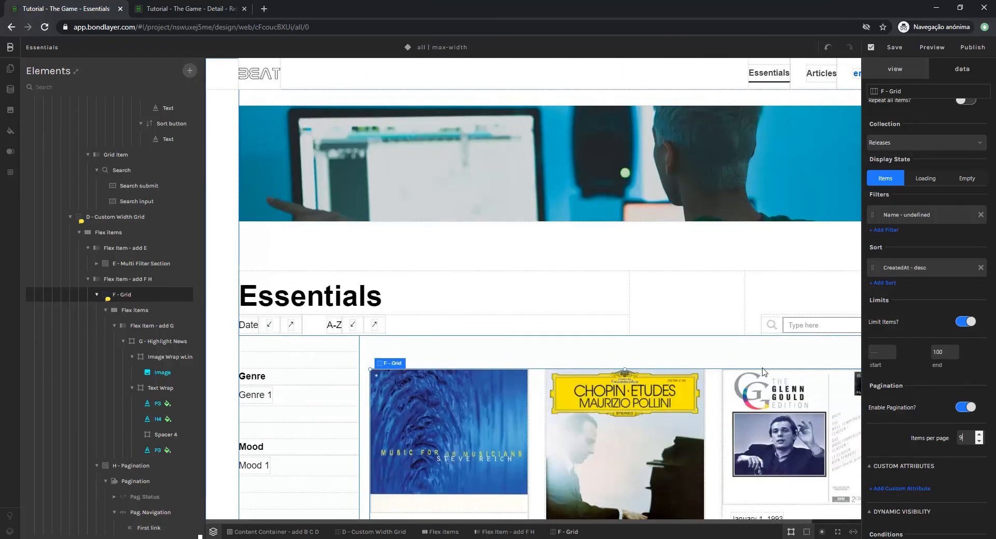
scroll(762, 370, down, 5)
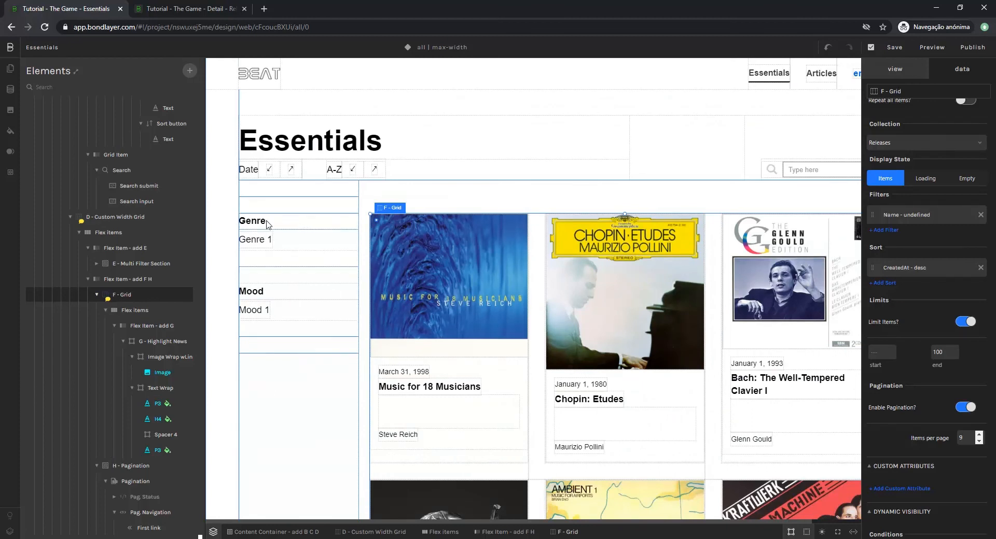
click(215, 8)
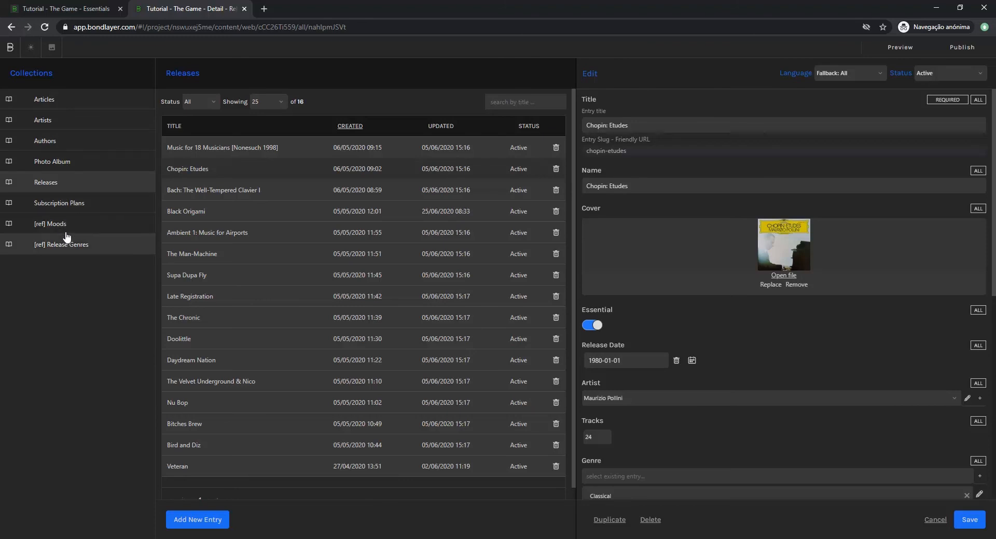
click(79, 8)
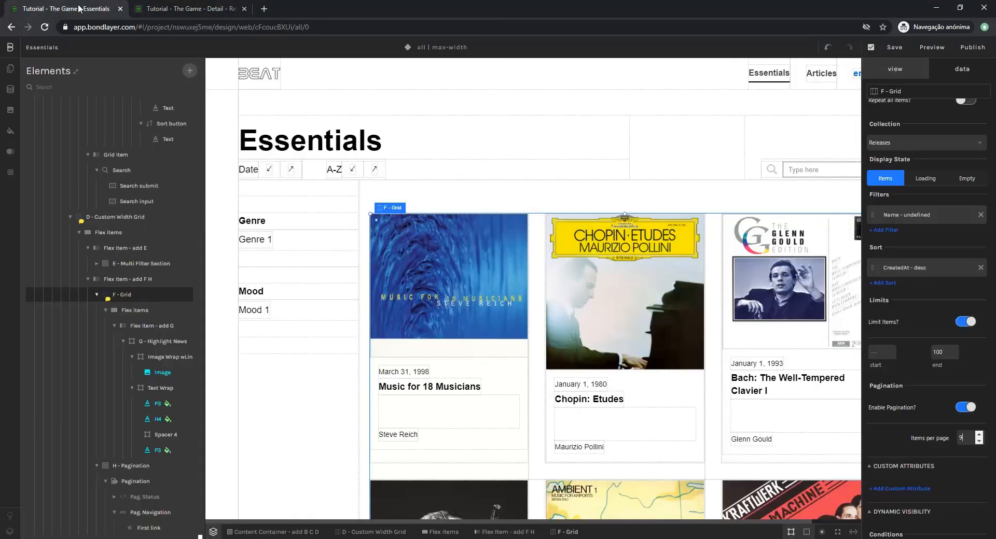
Enable dynamic data on the Genre filter's Vertical List and bind it to the [ref] Release Genres collection.
click(264, 244)
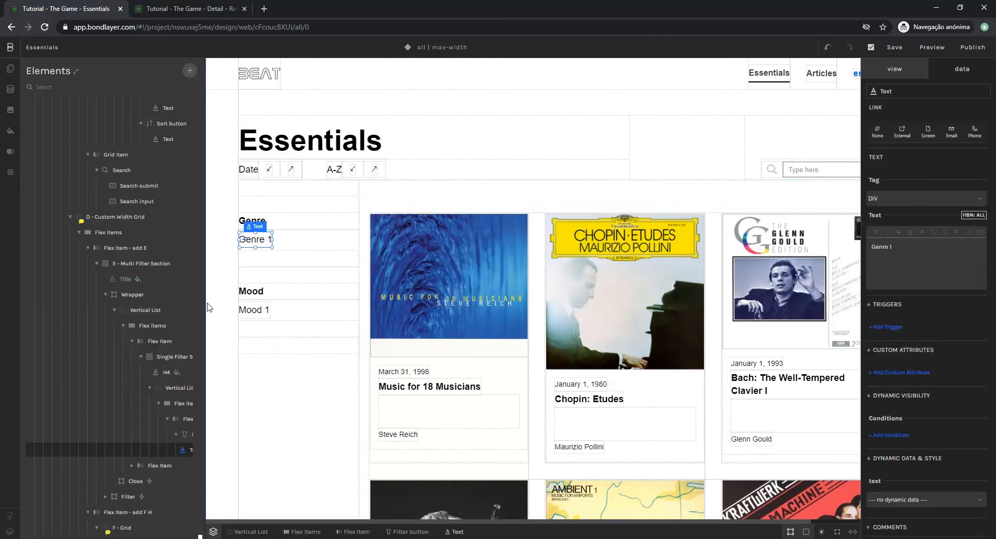
click(165, 389)
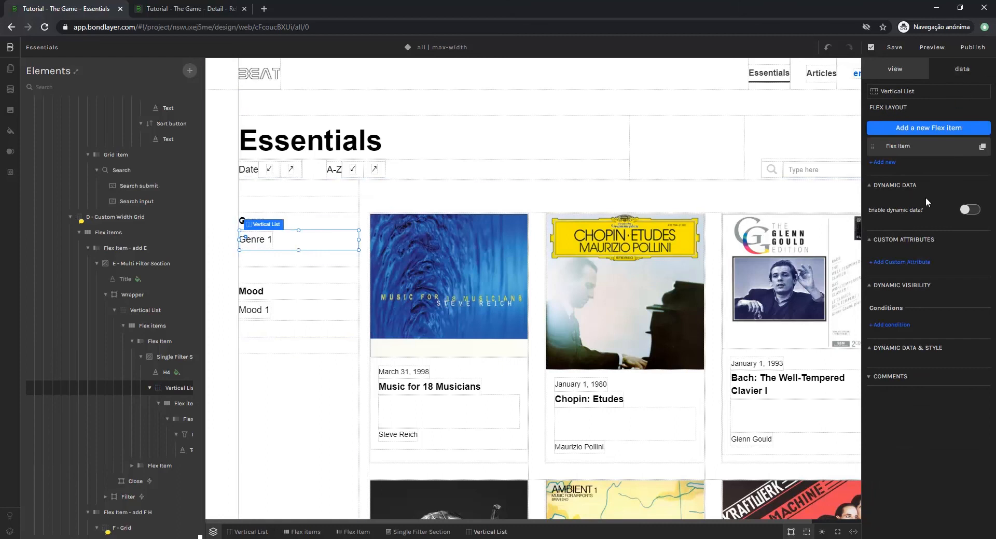
click(968, 210)
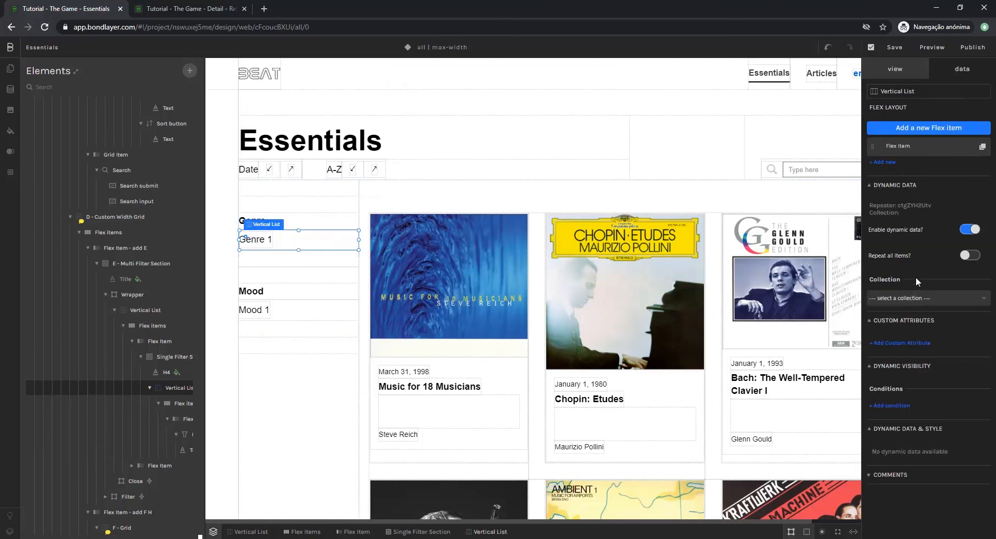
click(909, 299)
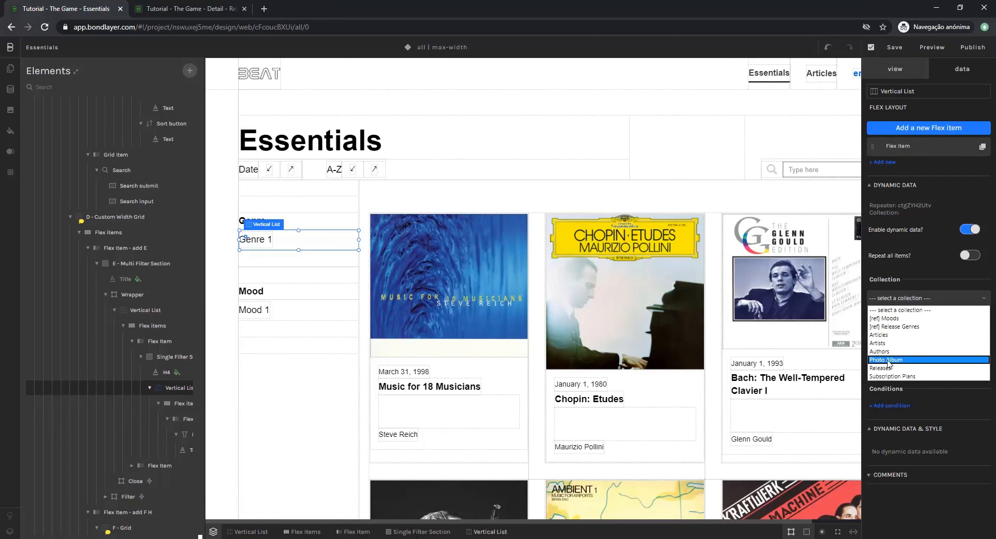
click(900, 326)
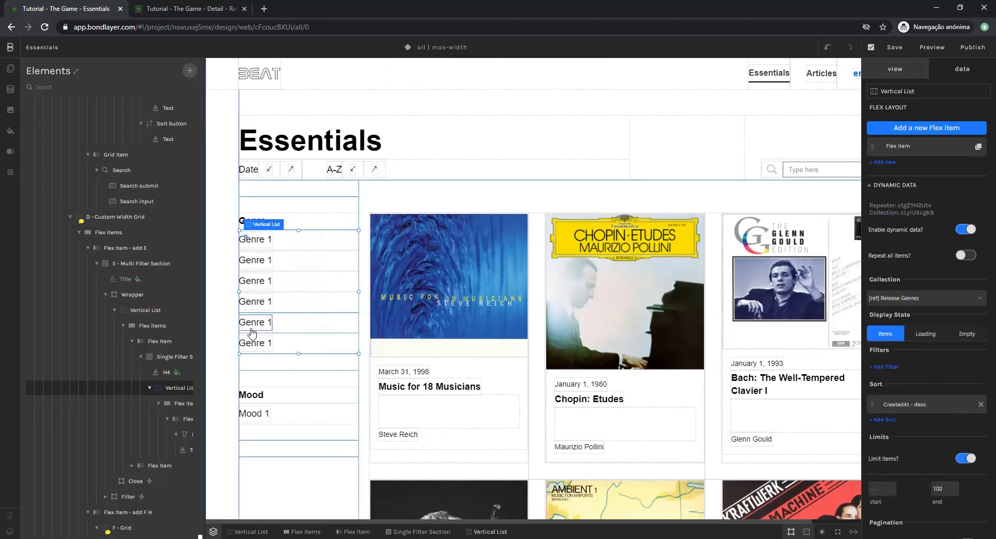
Set the Genre filter button's text to come from the Name (text) field of Release Genres.
click(264, 268)
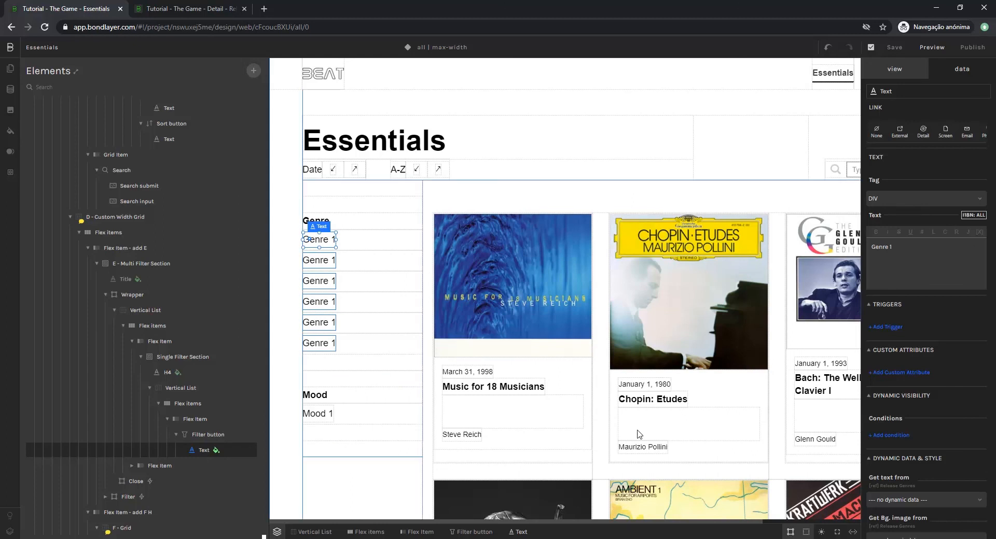
scroll(917, 402, down, 3)
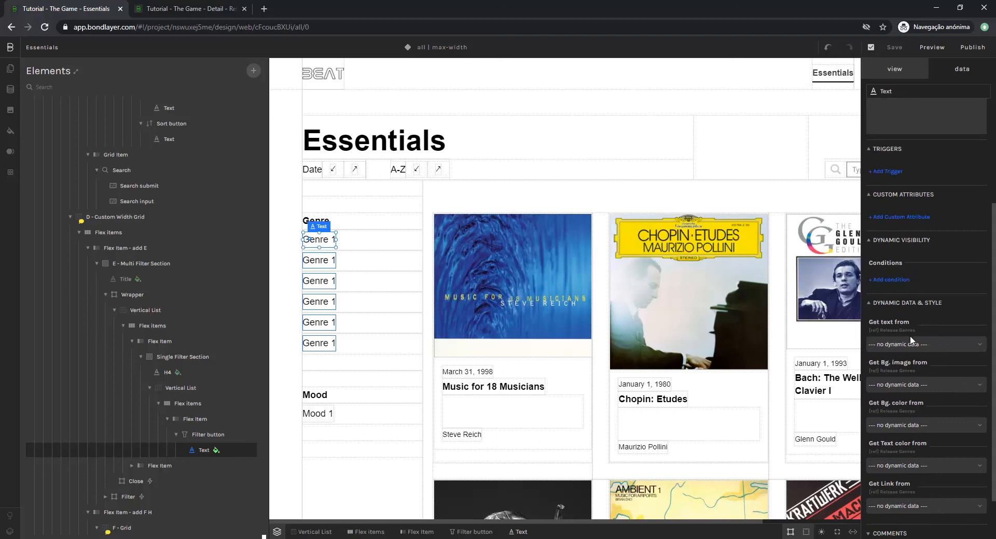
click(894, 344)
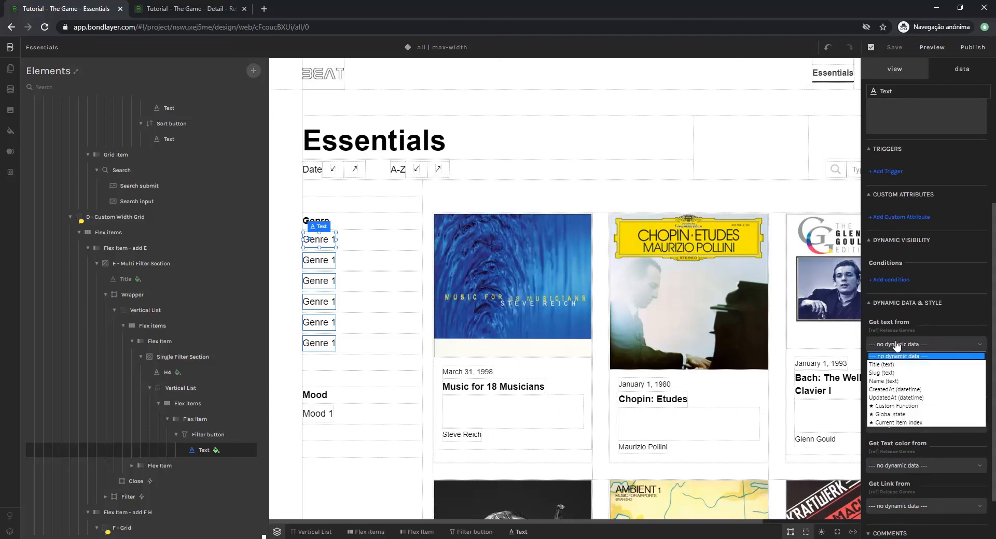
click(883, 383)
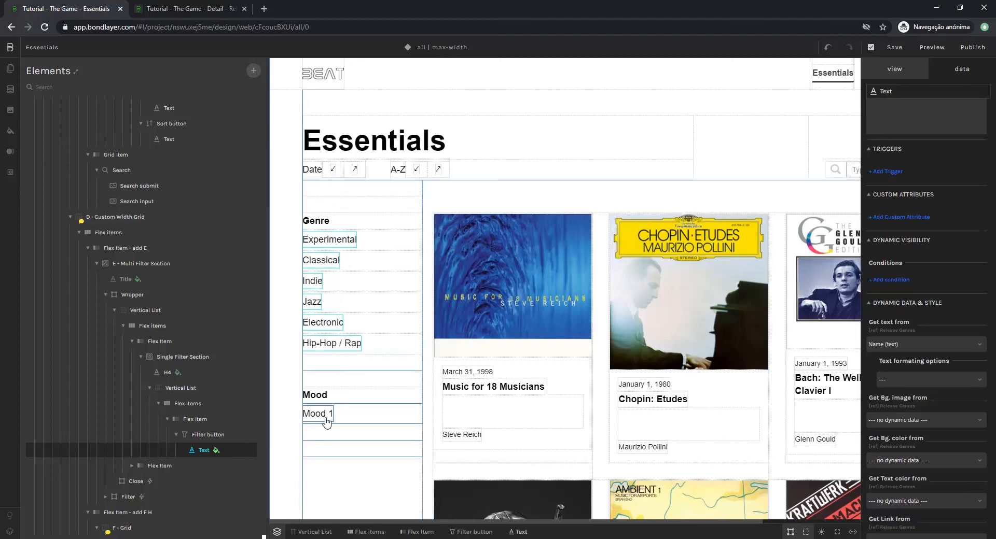
Enable dynamic data on the Mood filter's Vertical List and bind it to the [ref] Moods collection.
click(327, 419)
scroll(170, 458, down, 4)
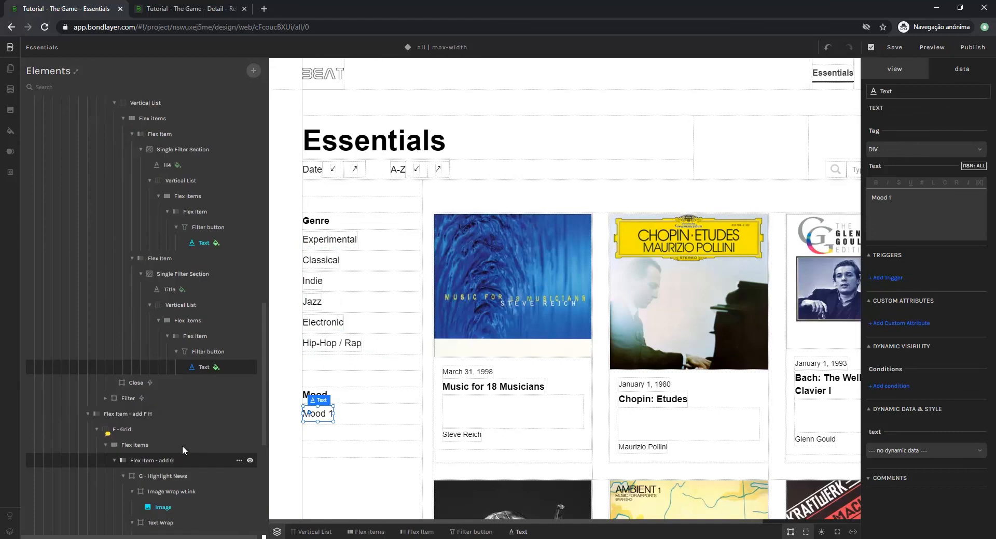
click(183, 306)
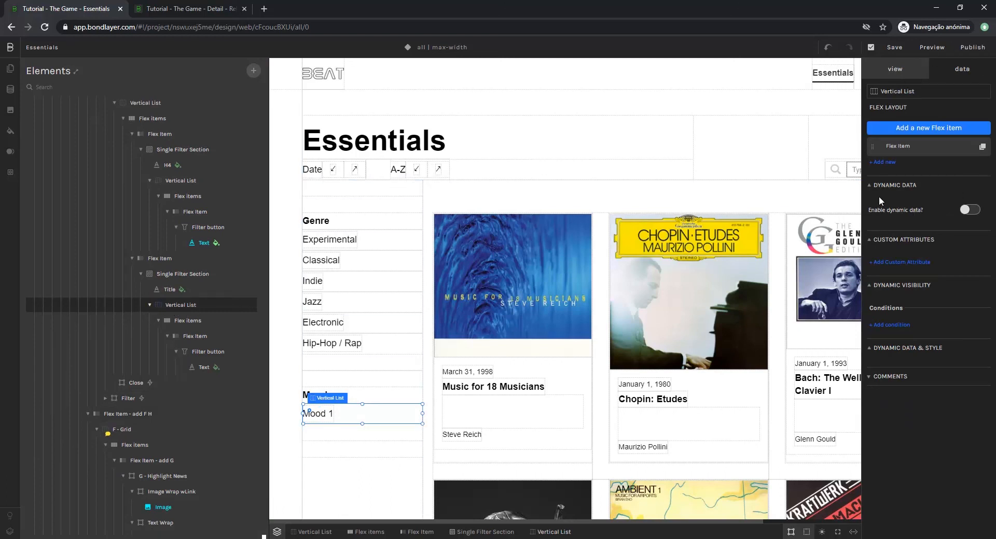
click(967, 211)
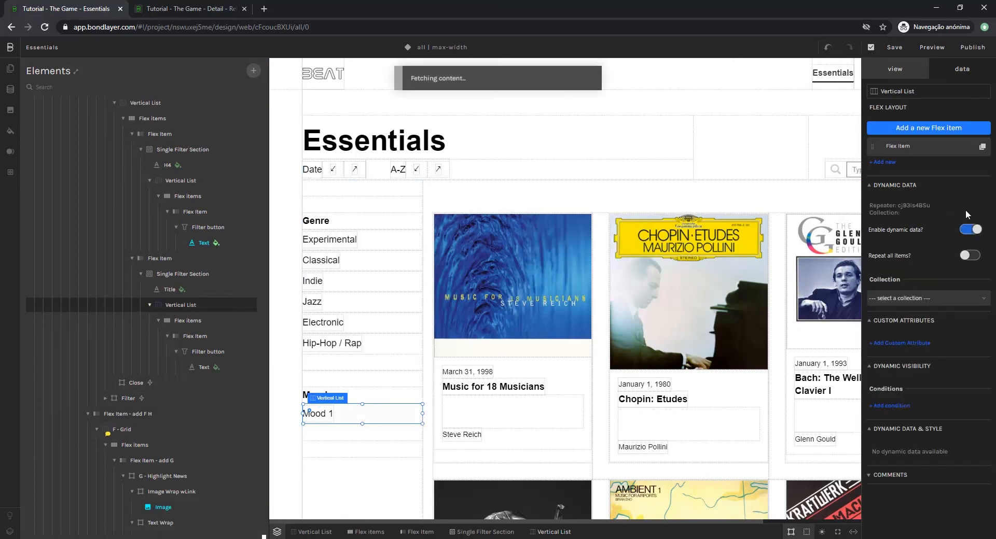
click(909, 303)
click(891, 319)
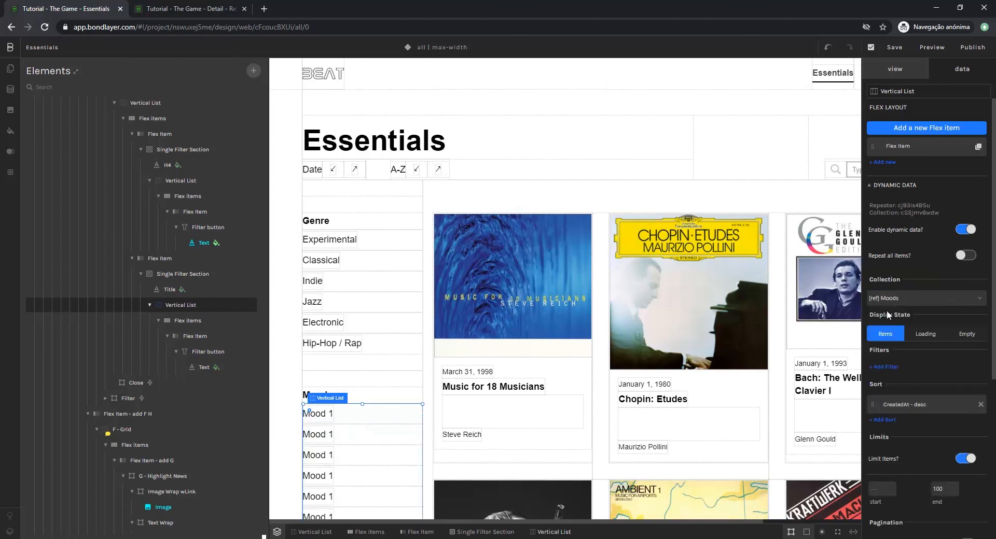
Set the Mood filter button's text to come from the Title (text) field of Moods.
scroll(363, 413, down, 3)
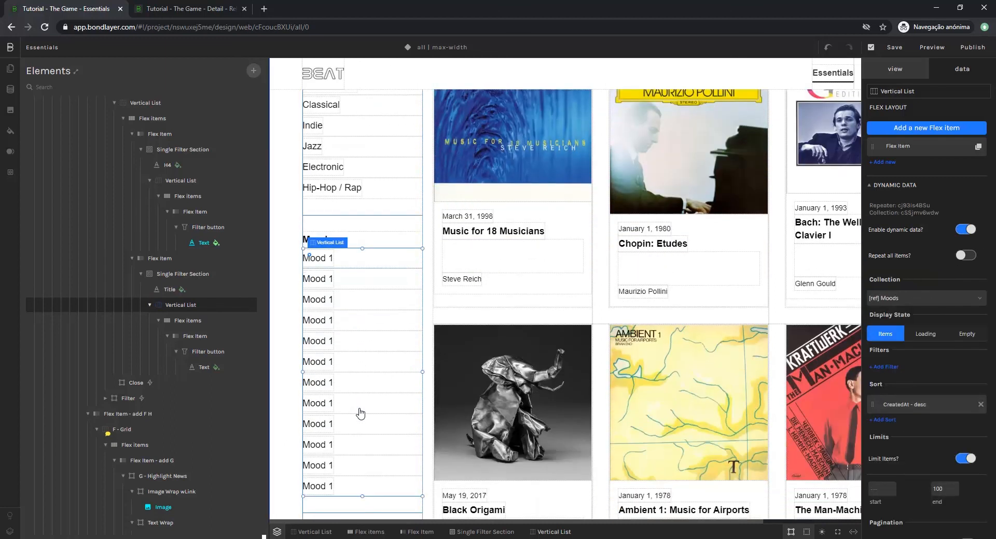
click(321, 301)
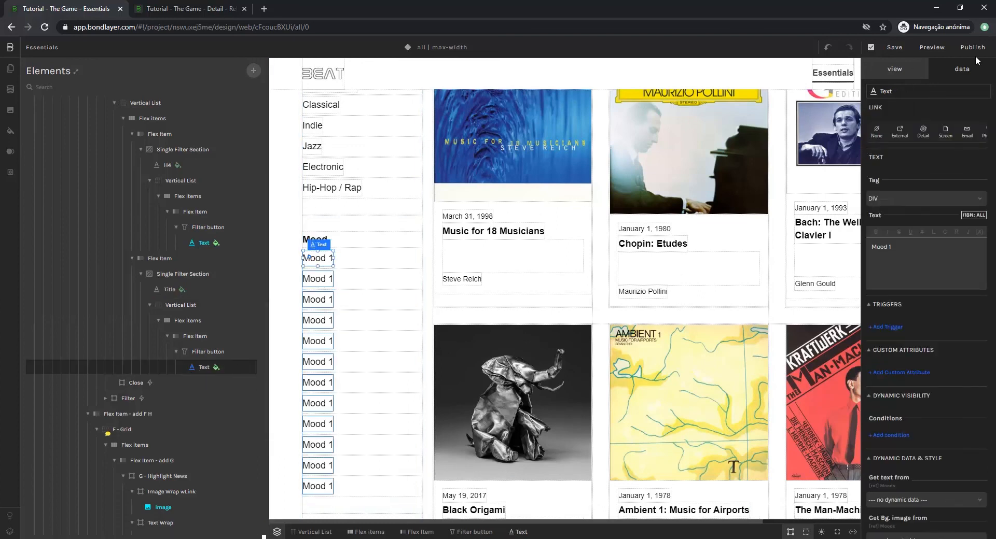
scroll(923, 377, down, 4)
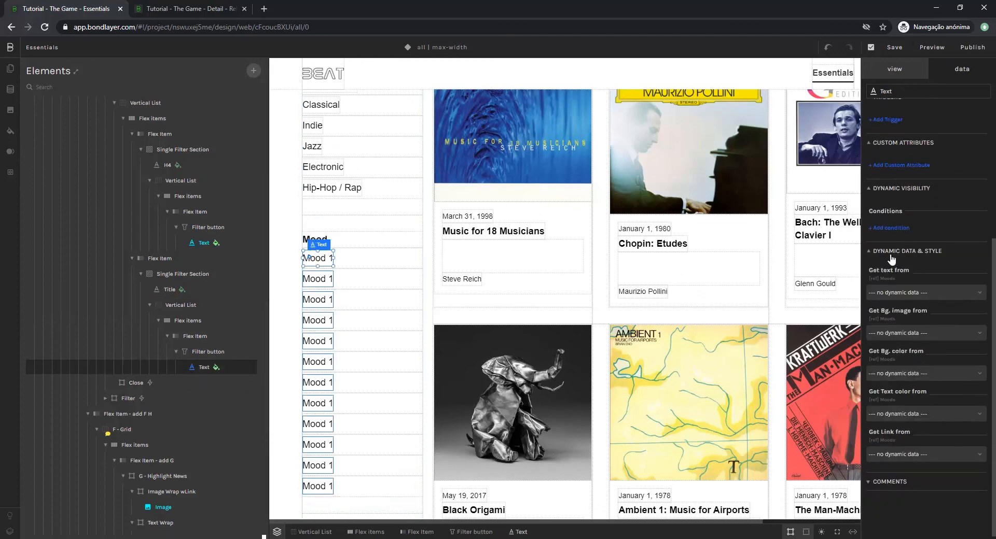
click(898, 292)
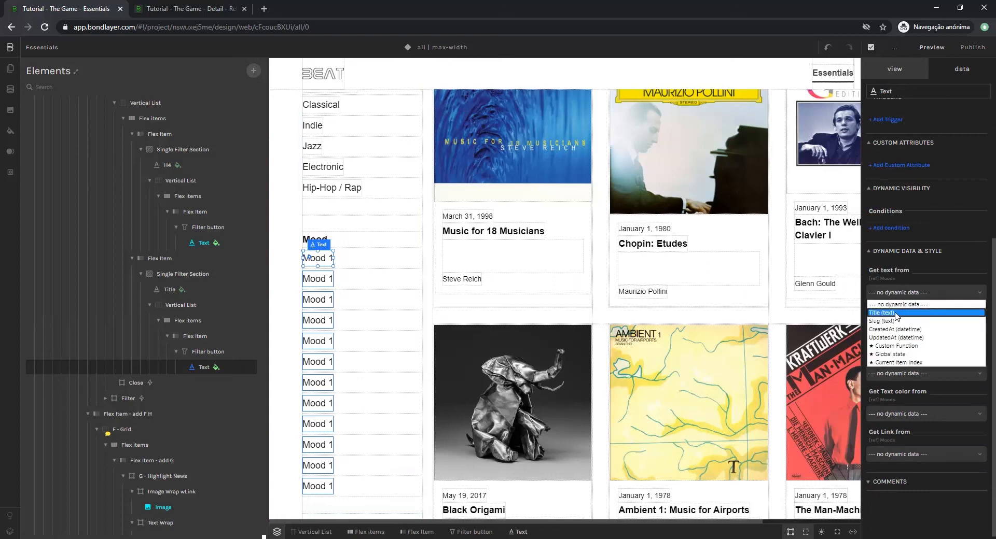
click(890, 313)
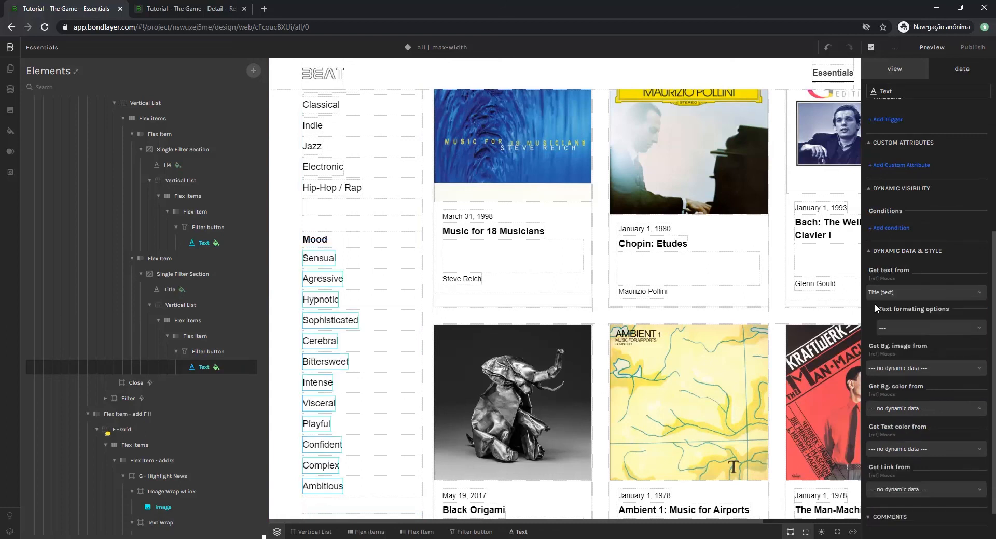
Preview the Essentials page and test the A-Z sort buttons in both directions.
scroll(719, 358, up, 1)
scroll(718, 357, up, 5)
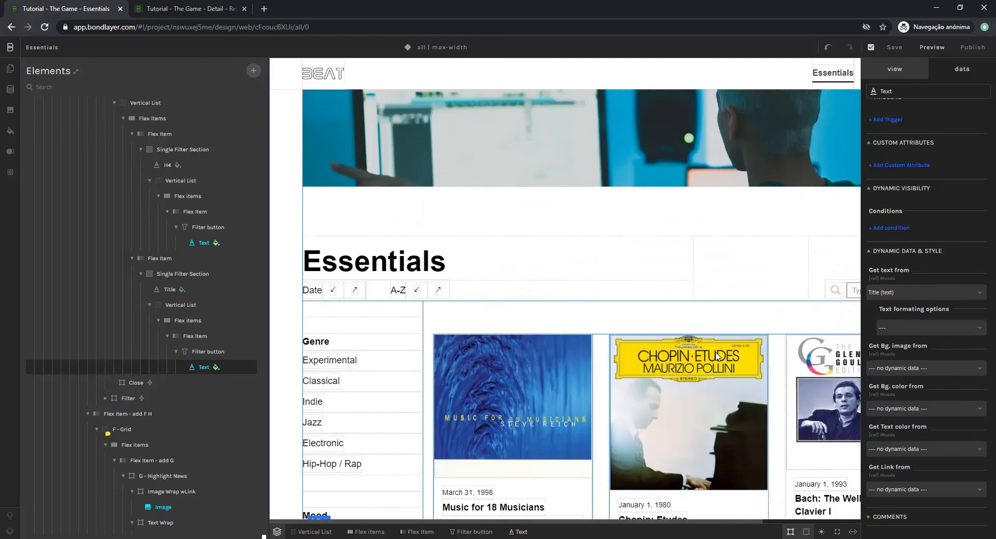
click(932, 47)
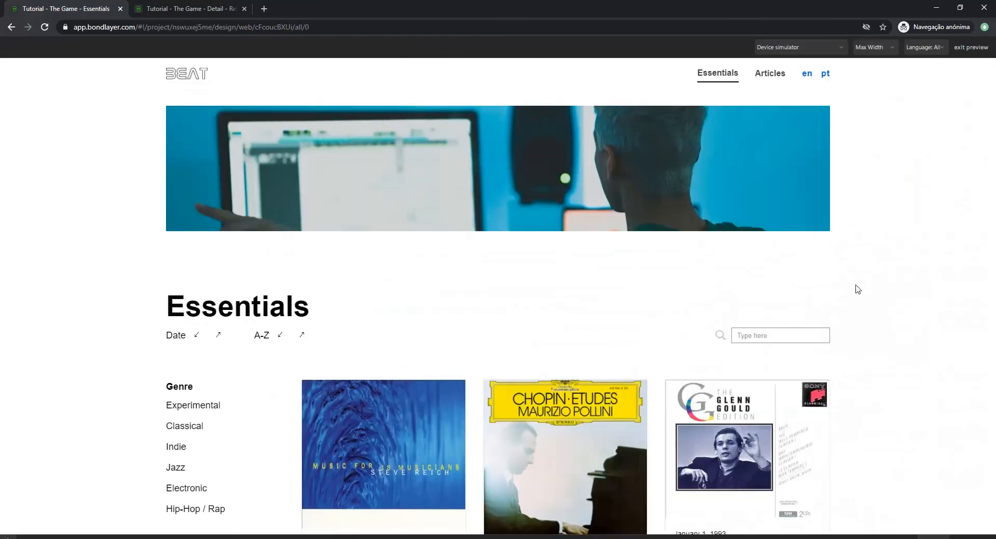
scroll(858, 290, down, 7)
scroll(858, 290, up, 4)
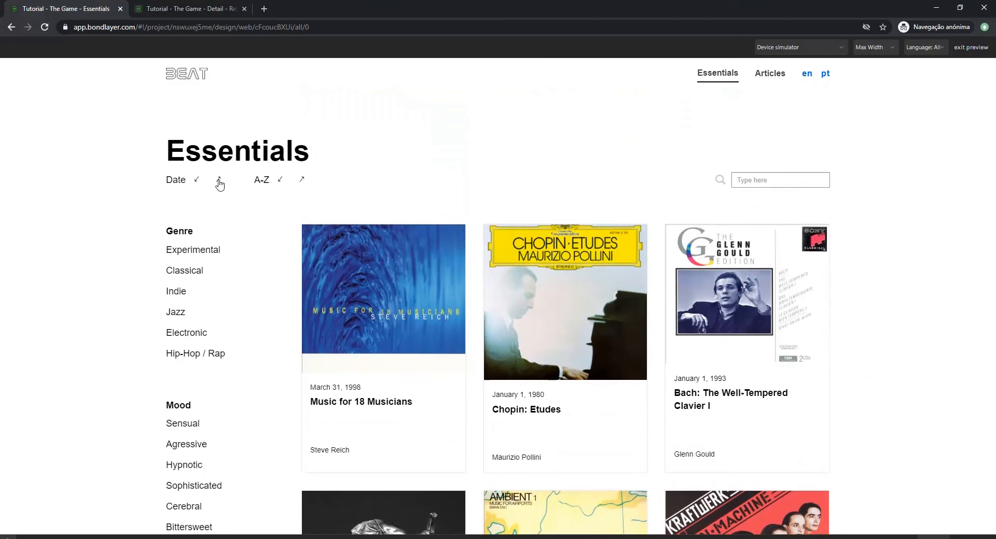
click(281, 181)
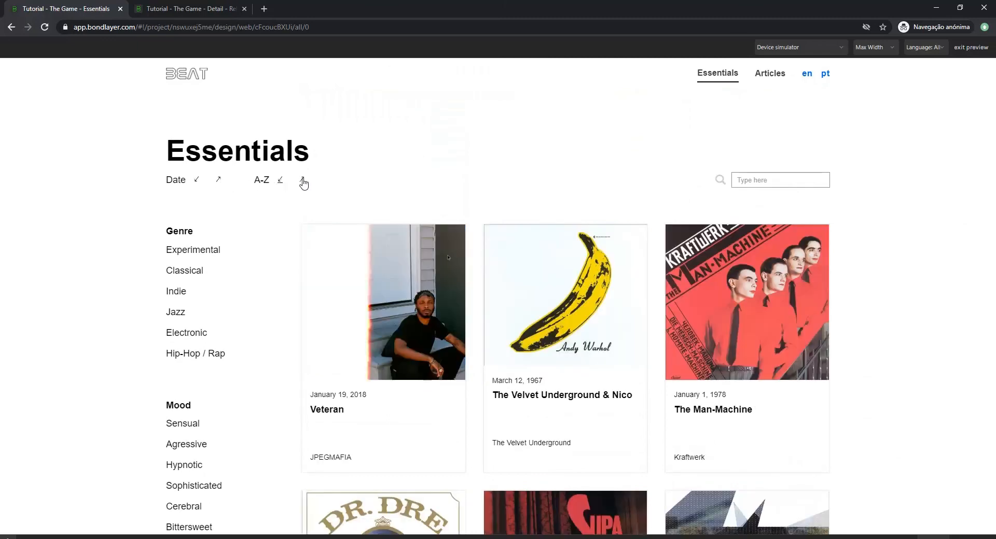
click(302, 182)
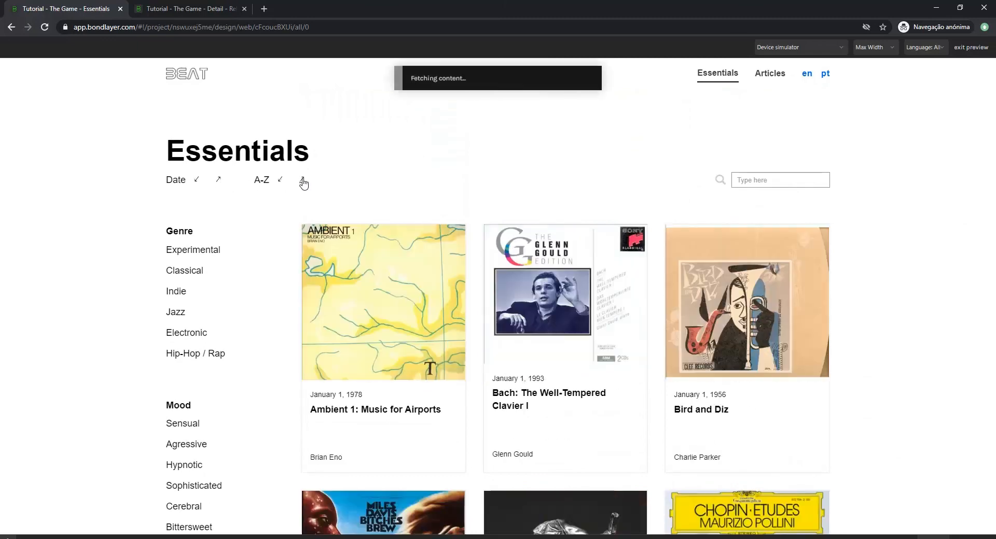
Test the release search in the preview with "bir" and clear the query.
click(746, 181)
text(bir)
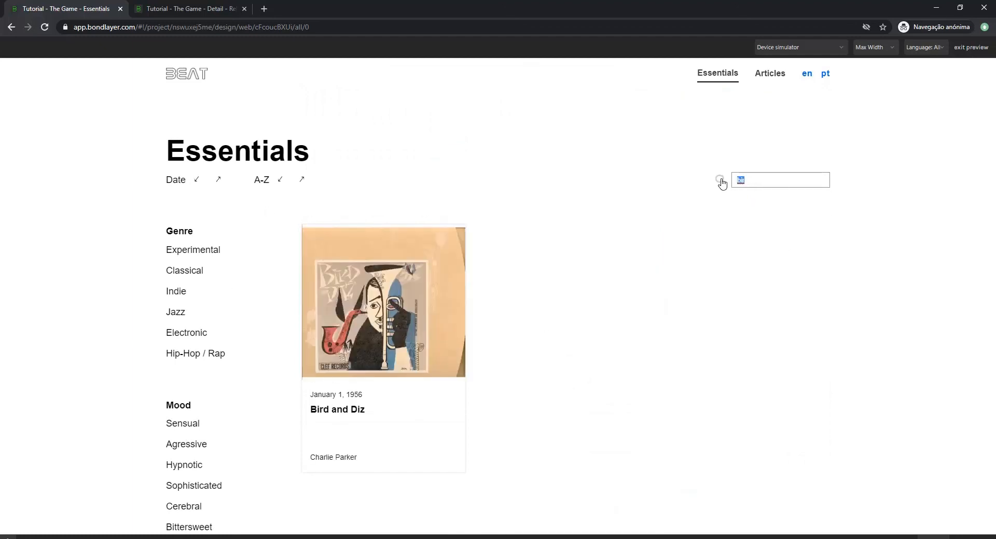
key(BackSpace)
key(BackSpace)
key(BackSpace)
Test the pagination by opening page 2 of the releases, and review the Genre and Mood filter lists.
scroll(555, 338, down, 8)
scroll(555, 338, down, 4)
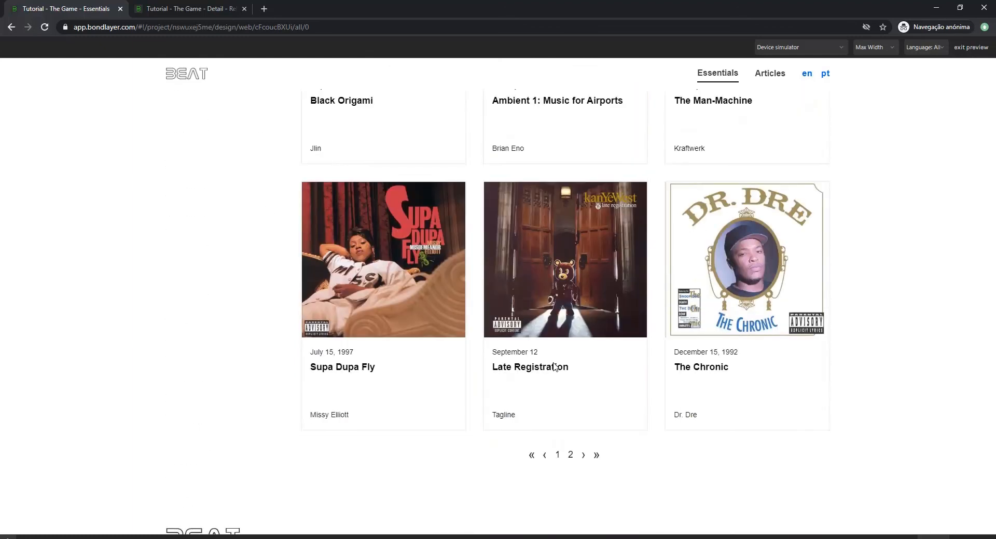
click(569, 429)
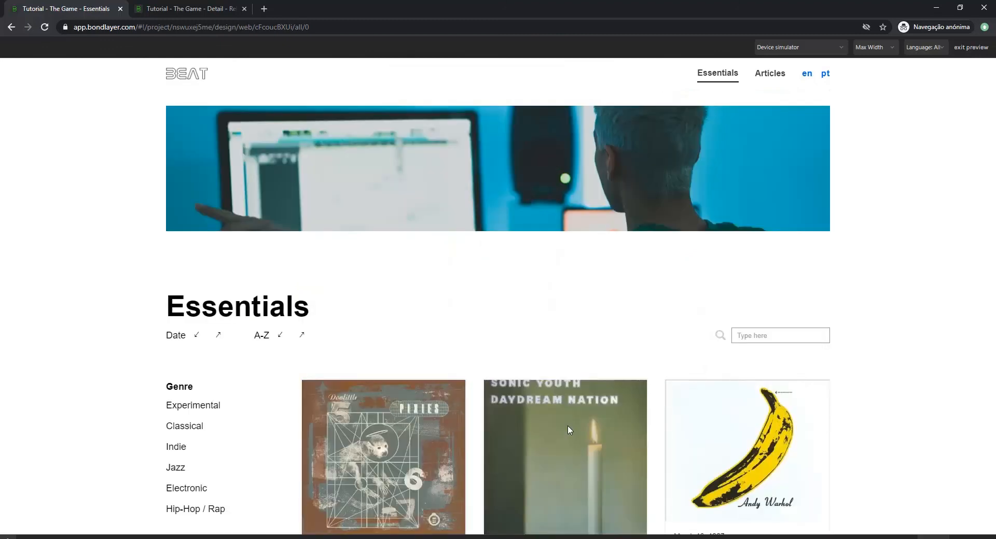
scroll(274, 386, down, 1)
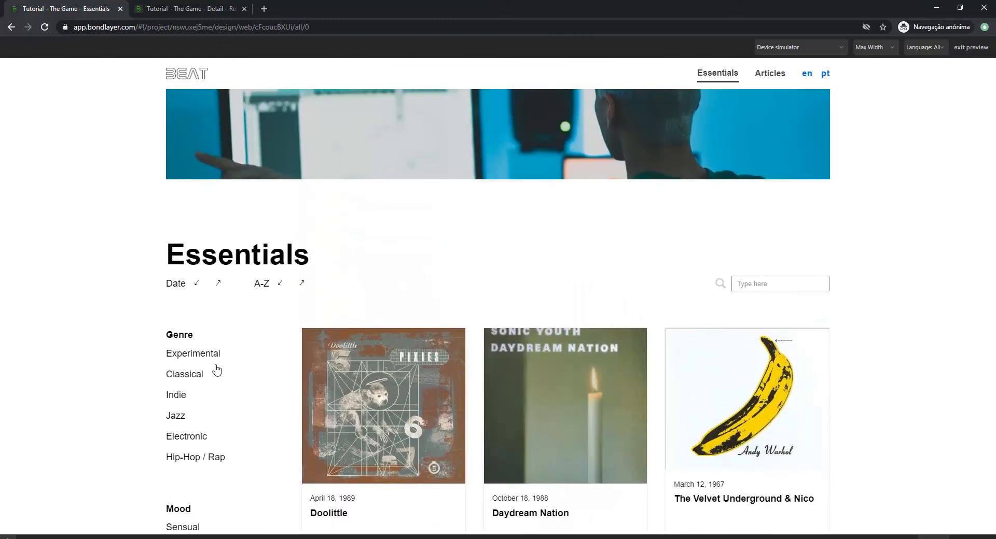
scroll(186, 418, down, 3)
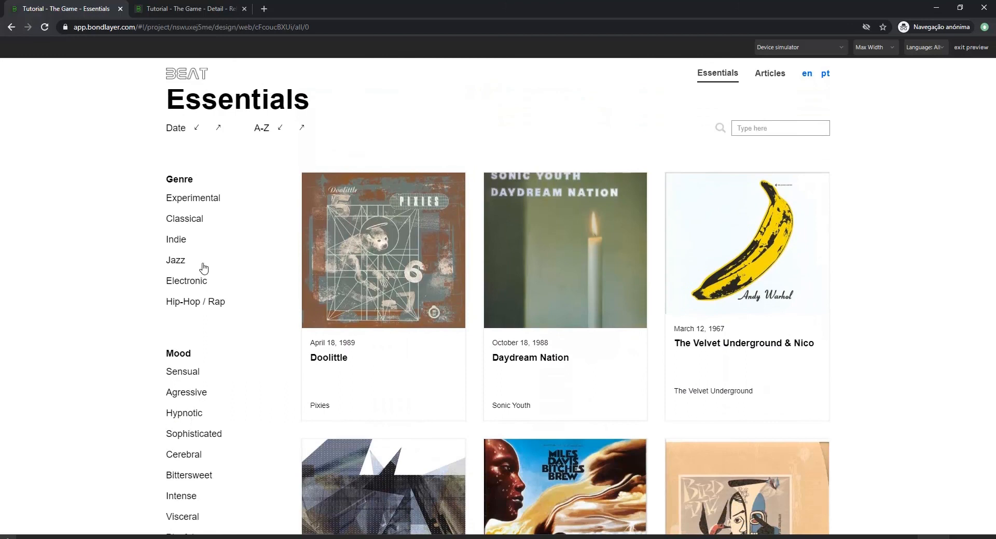
scroll(627, 336, up, 4)
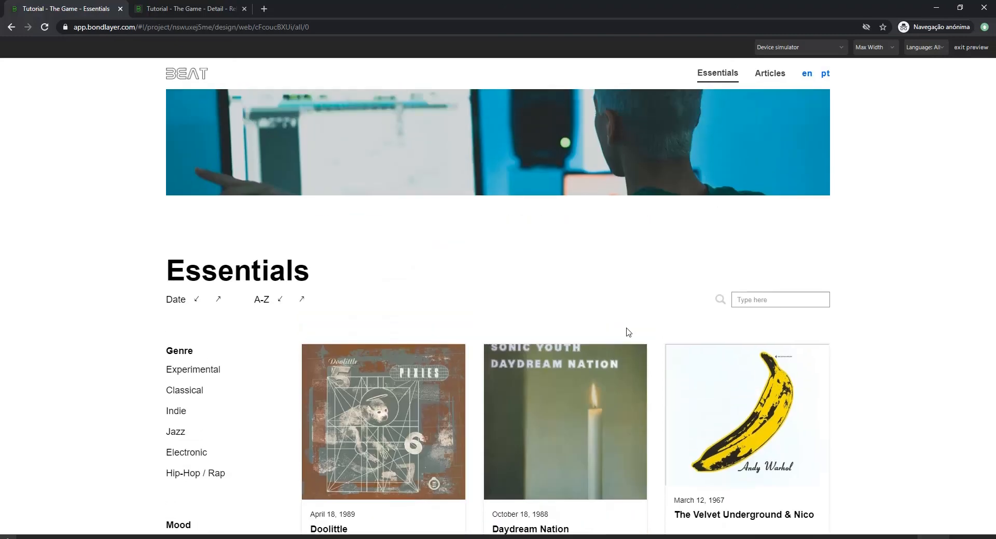